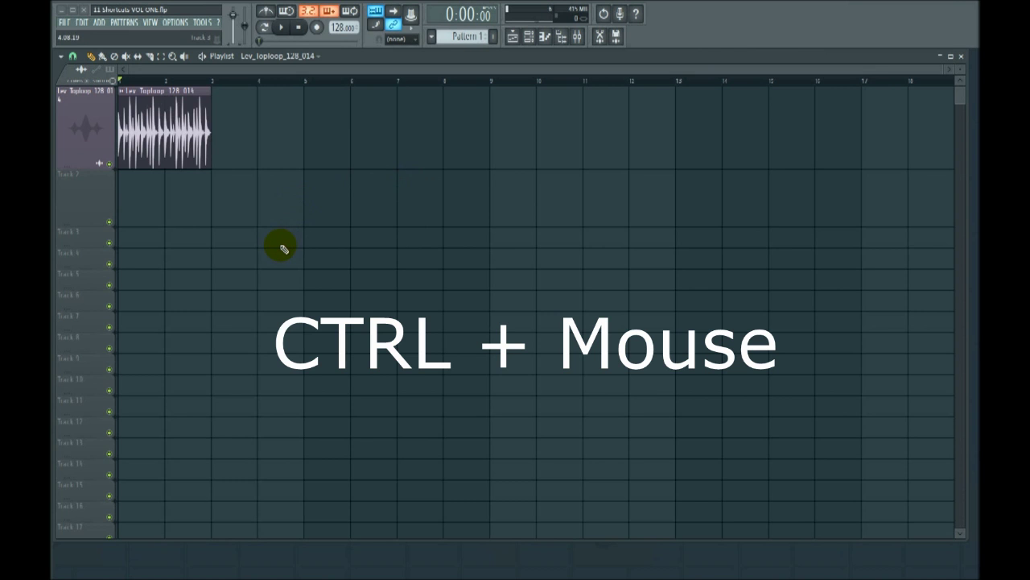
Step: Zoom the playlist in and out with Ctrl- and Alt-scroll to inspect the track layout
{"action": "scroll", "coordinate": [281, 247], "scroll_direction": "down", "scroll_amount": 1}
{"action": "scroll", "coordinate": [279, 246], "scroll_direction": "up", "scroll_amount": 5}
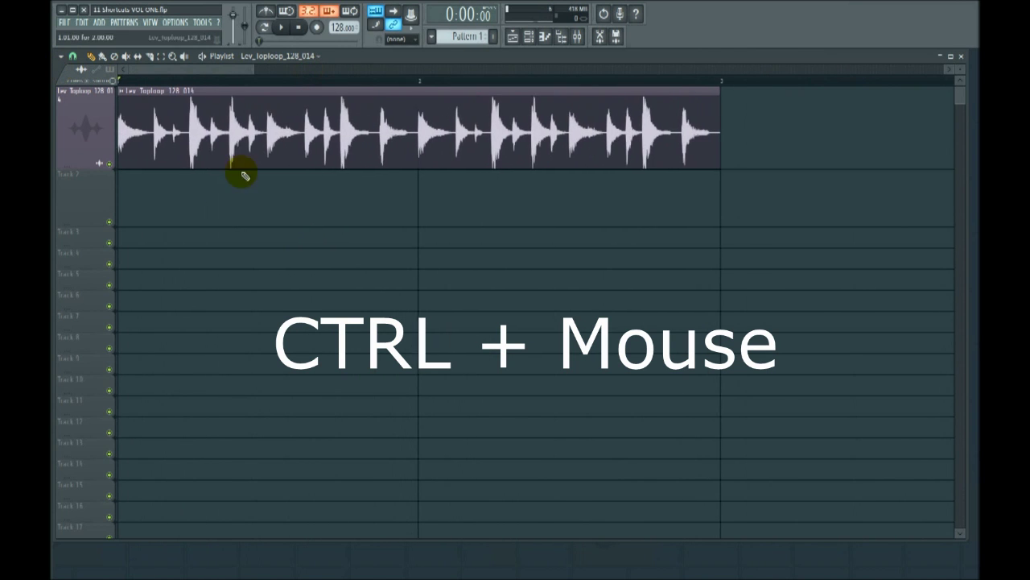
{"action": "scroll", "coordinate": [222, 212], "scroll_direction": "up", "scroll_amount": 4}
{"action": "scroll", "coordinate": [224, 212], "scroll_direction": "down", "scroll_amount": 7}
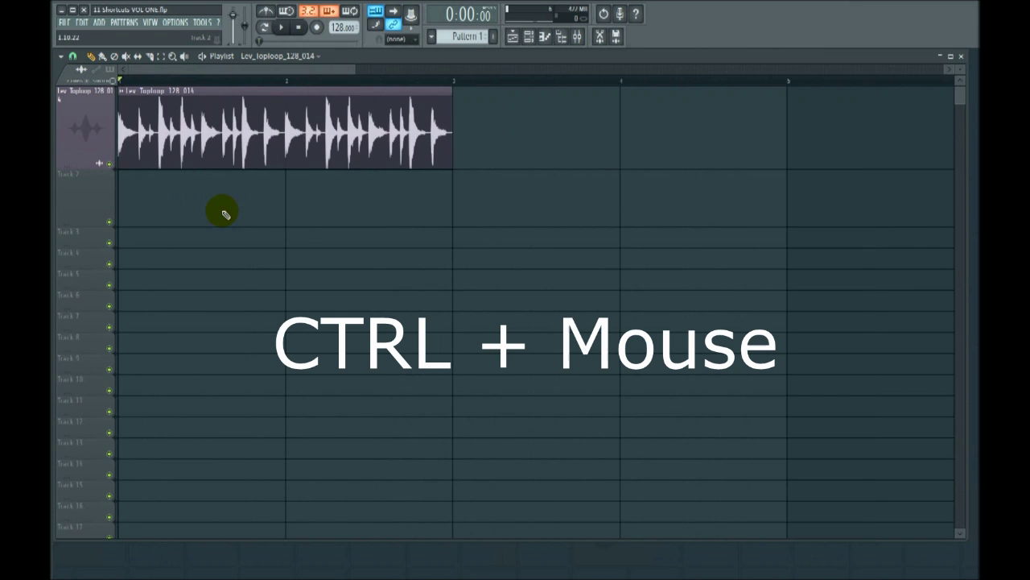
{"action": "scroll", "coordinate": [226, 214], "scroll_direction": "up", "scroll_amount": 2}
{"action": "scroll", "coordinate": [189, 221], "scroll_direction": "up", "scroll_amount": 3}
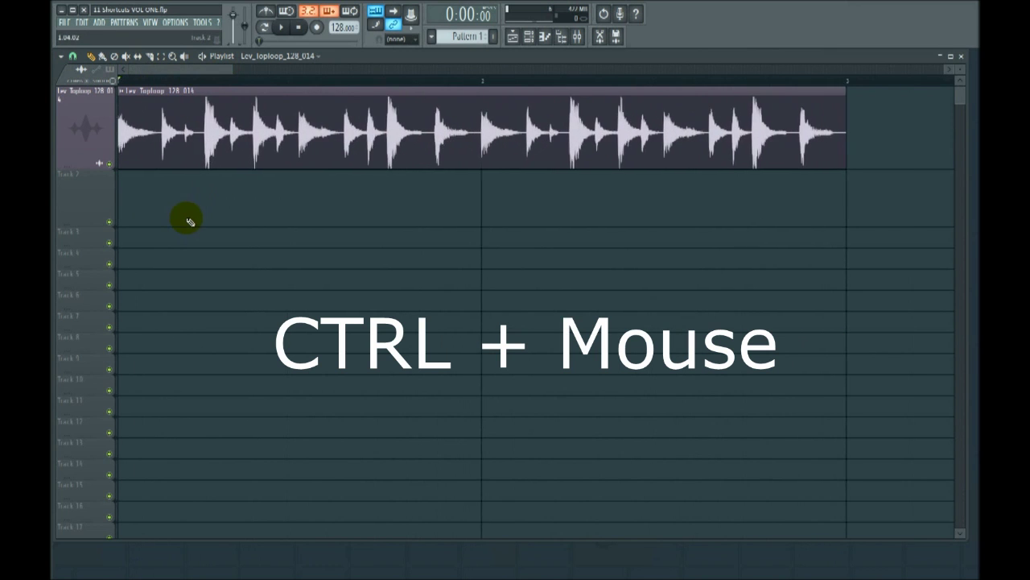
{"action": "scroll", "coordinate": [189, 221], "scroll_direction": "up", "scroll_amount": 2}
{"action": "scroll", "coordinate": [190, 222], "scroll_direction": "down", "scroll_amount": 4}
{"action": "scroll", "coordinate": [322, 215], "scroll_direction": "down", "scroll_amount": 3}
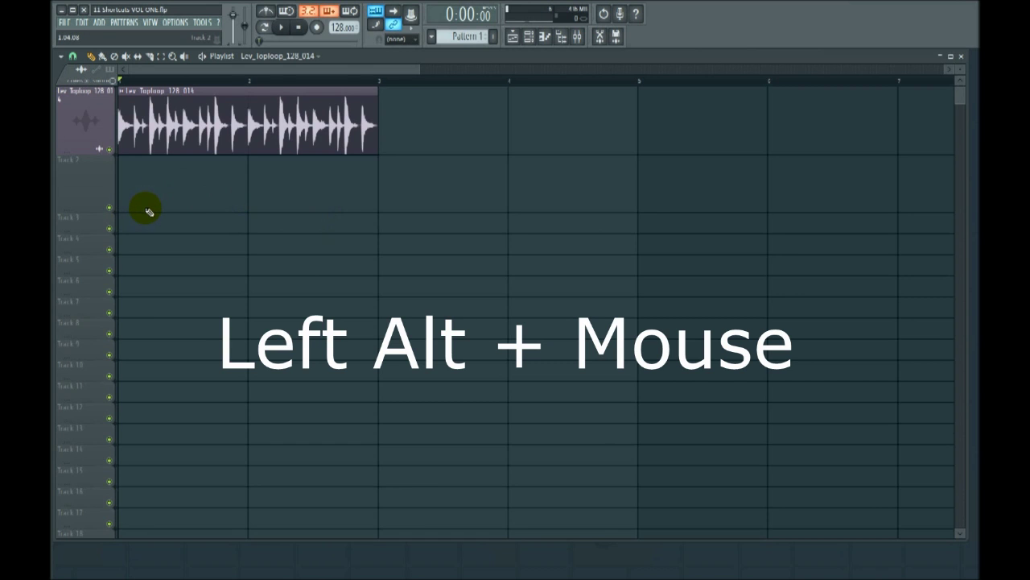
{"action": "scroll", "coordinate": [145, 211], "scroll_direction": "up", "scroll_amount": 5}
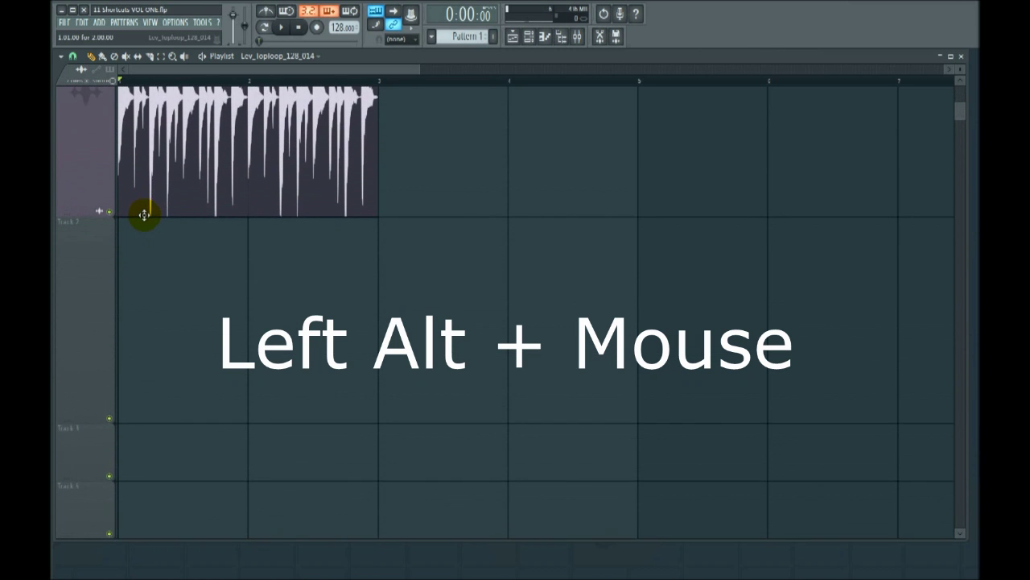
{"action": "scroll", "coordinate": [142, 245], "scroll_direction": "up", "scroll_amount": 4}
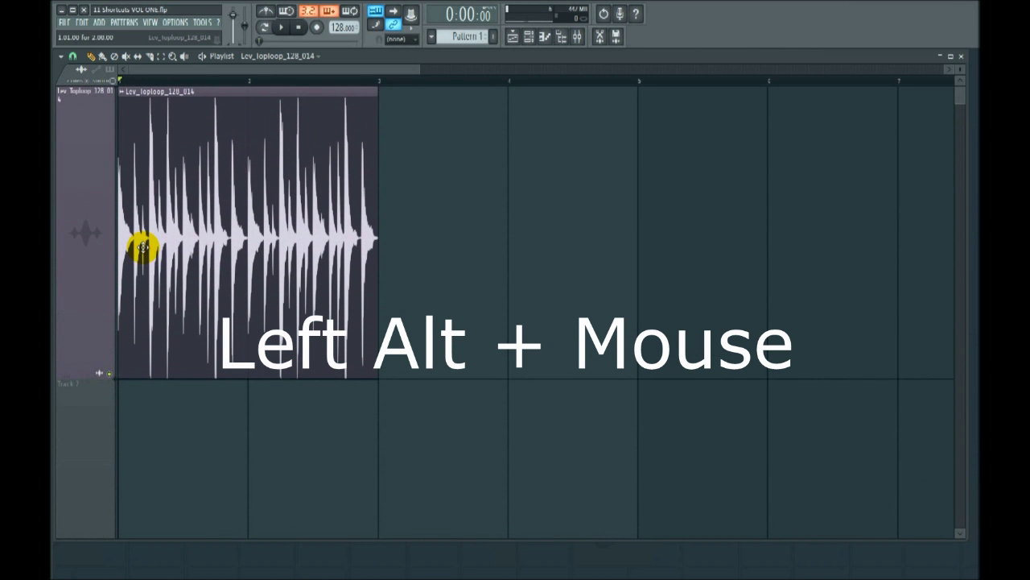
{"action": "scroll", "coordinate": [143, 247], "scroll_direction": "down", "scroll_amount": 5}
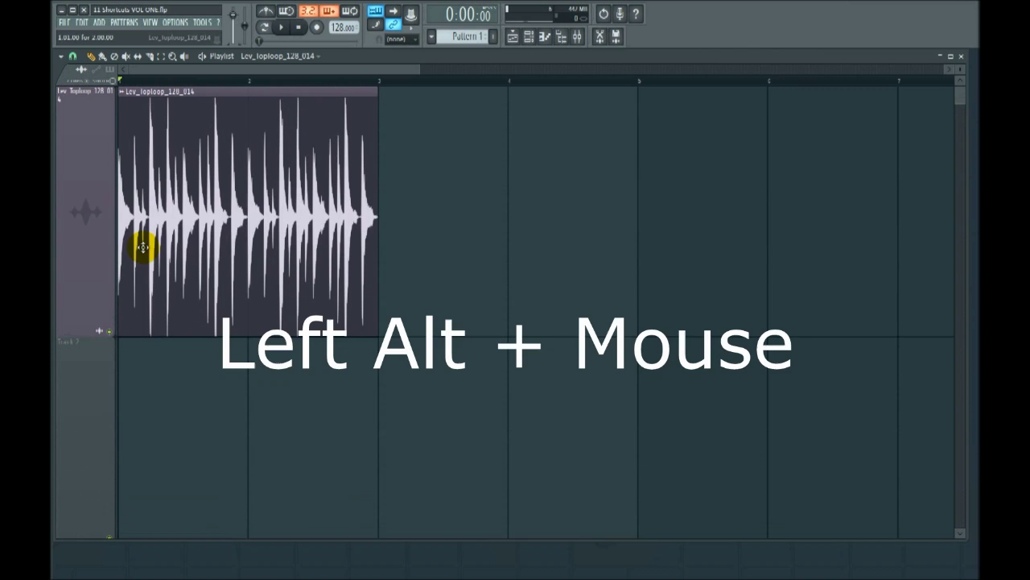
Step: Restore the playlist tracks to normal height and switch to the paint brush tool
{"action": "key", "text": "shift+p"}
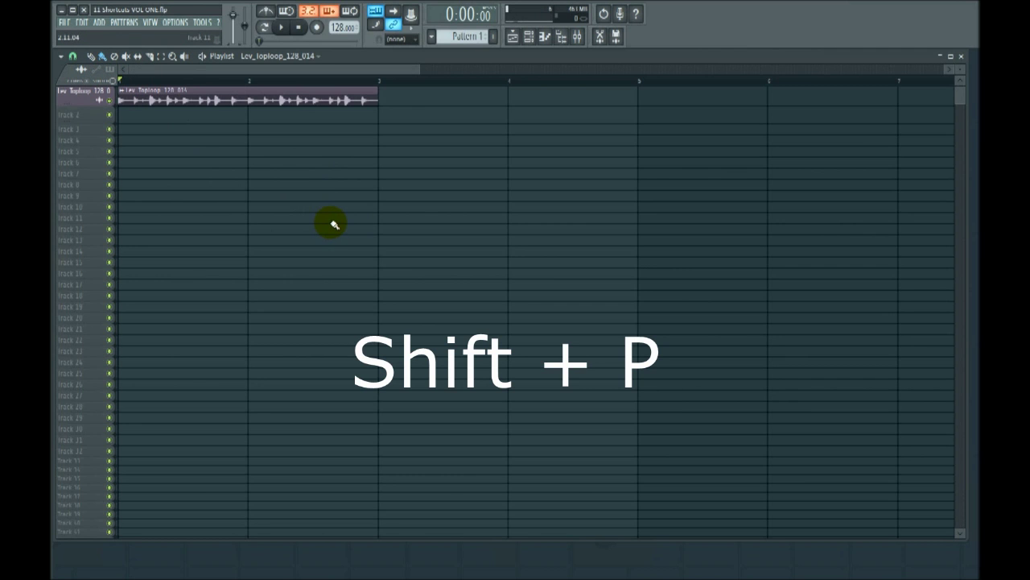
{"action": "left_click", "coordinate": [101, 57]}
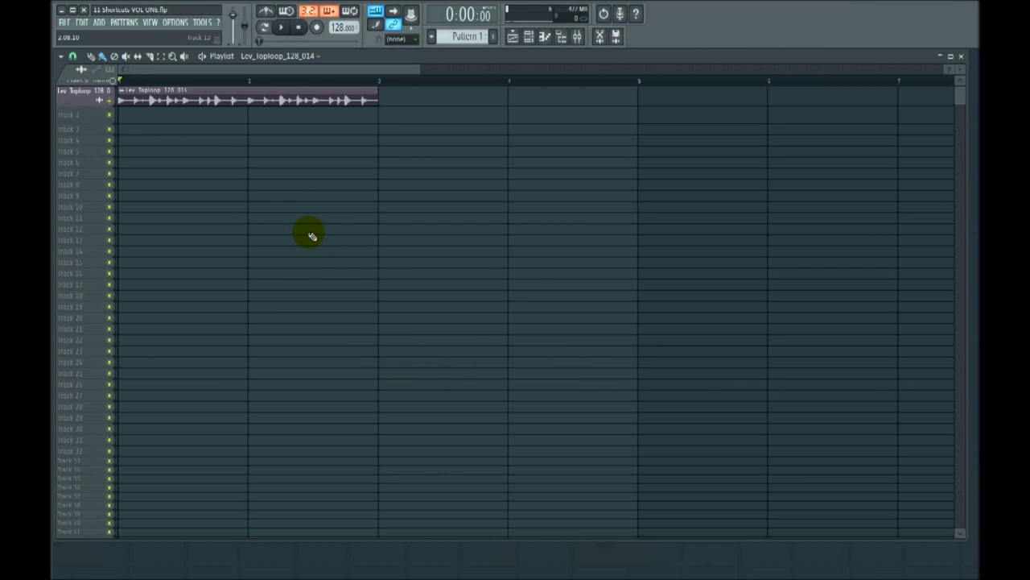
{"action": "key", "text": "shift+b"}
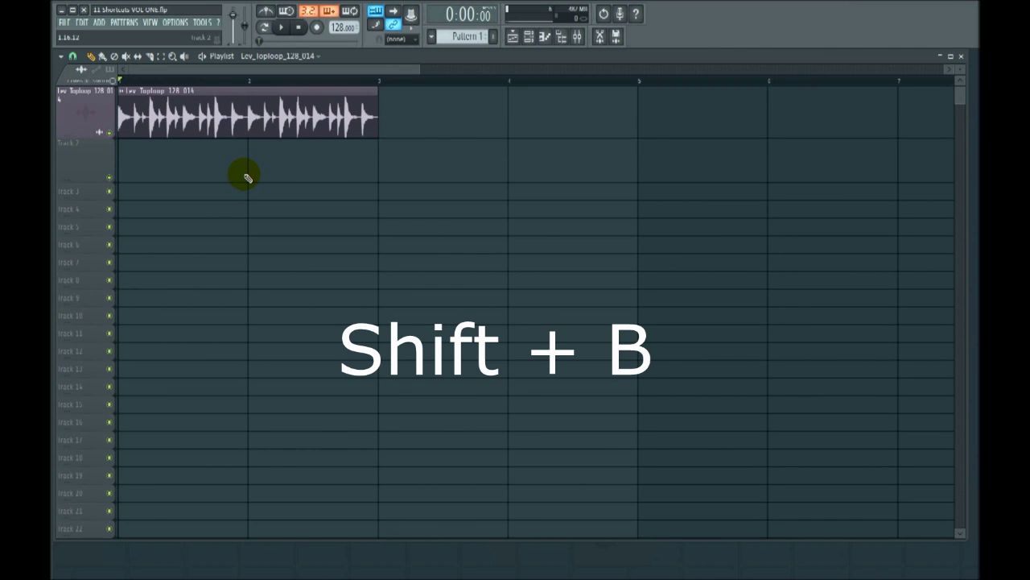
{"action": "key", "text": "b"}
Step: Paint test Toploop repeats on tracks 1 and 2, then erase them
{"action": "scroll", "coordinate": [226, 207], "scroll_direction": "down", "scroll_amount": 3}
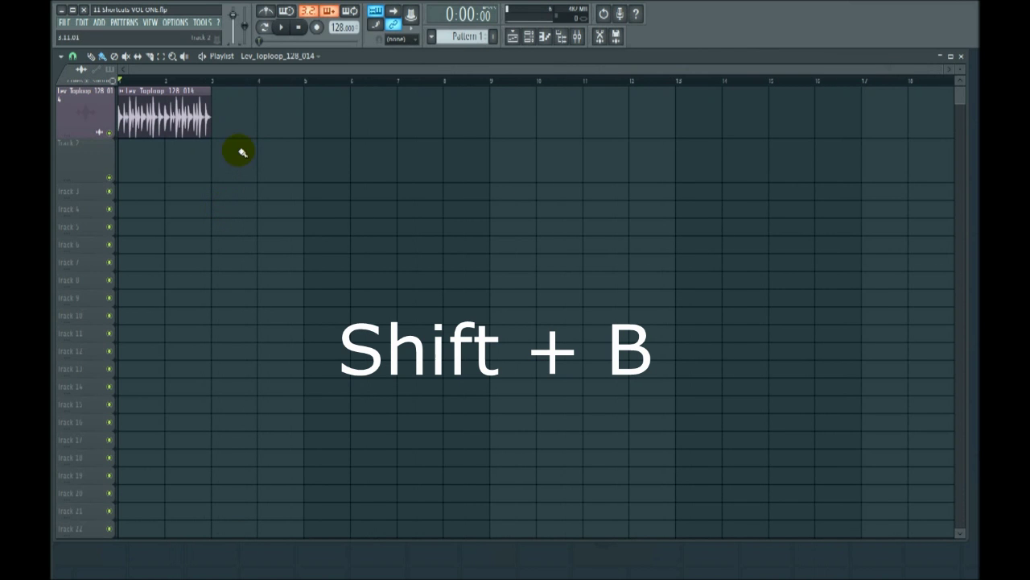
{"action": "mouse_move", "coordinate": [232, 122]}
{"action": "left_mouse_down"}
{"action": "mouse_move", "coordinate": [823, 161]}
{"action": "mouse_move", "coordinate": [784, 154]}
{"action": "left_mouse_up"}
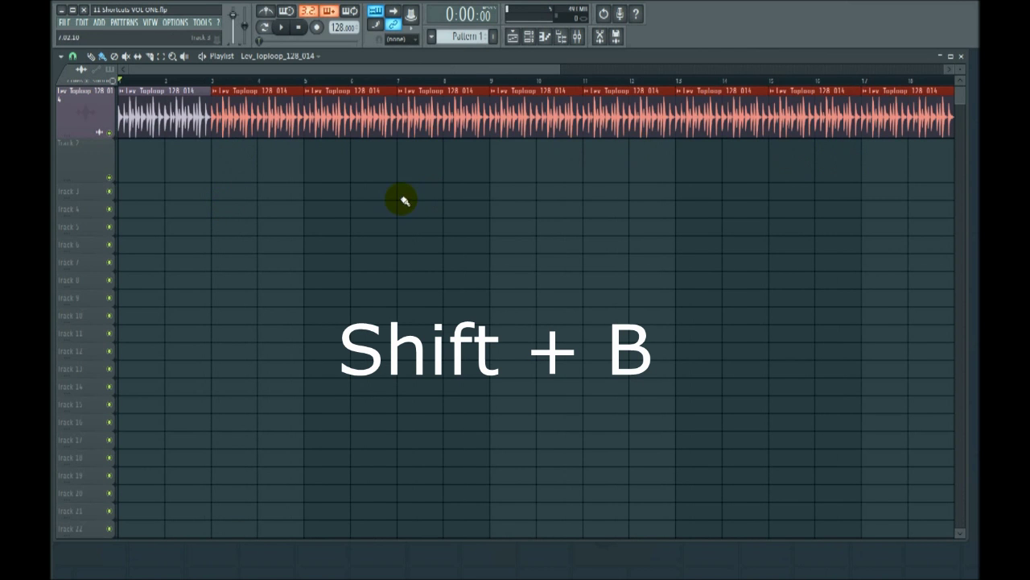
{"action": "left_click_drag", "start_coordinate": [363, 174], "coordinate": [729, 173]}
{"action": "scroll", "coordinate": [290, 173], "scroll_direction": "down", "scroll_amount": 3}
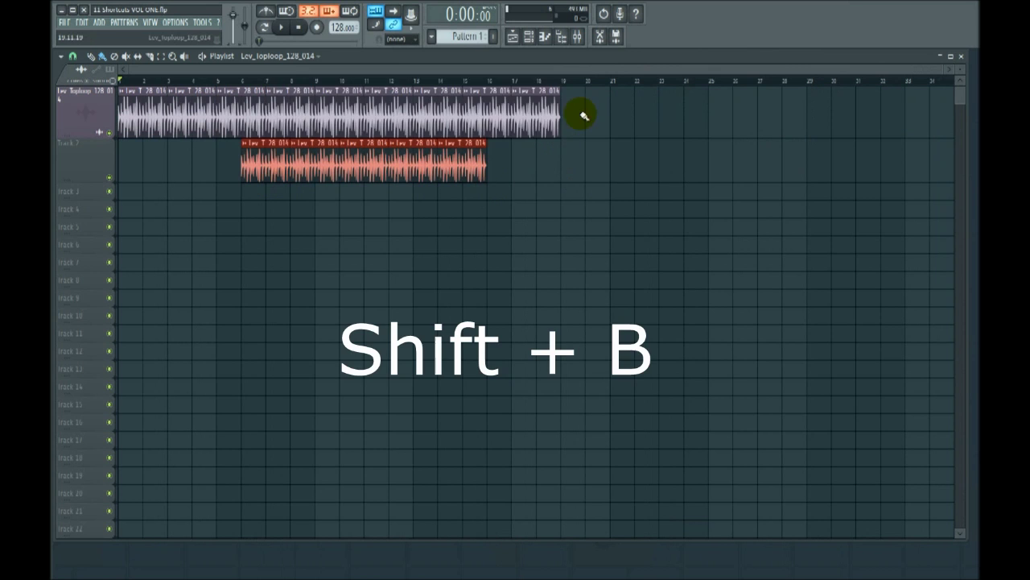
{"action": "mouse_move", "coordinate": [577, 104]}
{"action": "left_mouse_down"}
{"action": "mouse_move", "coordinate": [366, 117]}
{"action": "mouse_move", "coordinate": [294, 161]}
{"action": "mouse_move", "coordinate": [322, 127]}
{"action": "mouse_move", "coordinate": [208, 188]}
{"action": "left_mouse_up"}
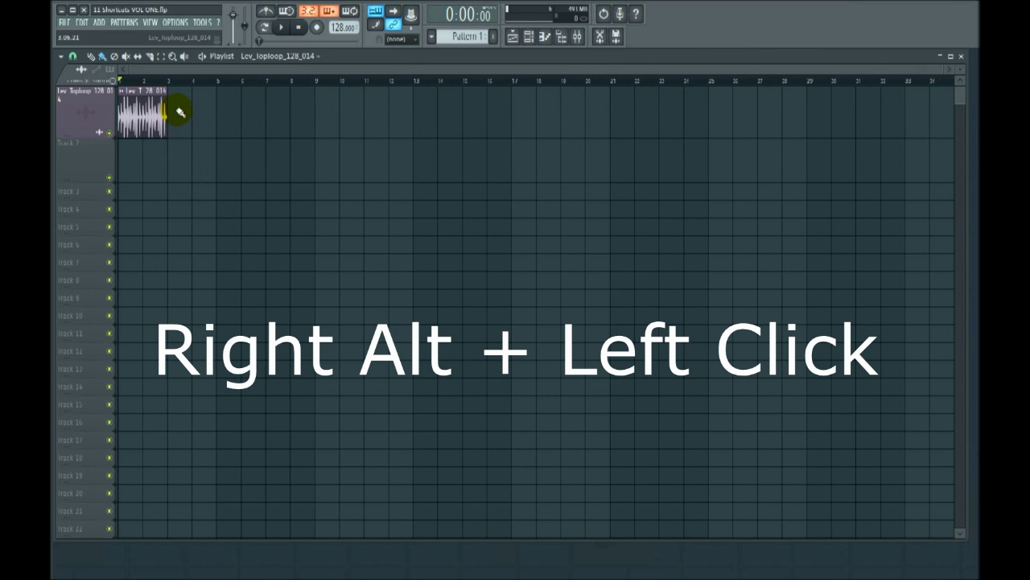
Step: Paint Toploop repeats along track 1 to about bar 19 and make the track taller
{"action": "mouse_move", "coordinate": [180, 106]}
{"action": "left_mouse_down"}
{"action": "mouse_move", "coordinate": [558, 147]}
{"action": "mouse_move", "coordinate": [700, 137]}
{"action": "left_mouse_up"}
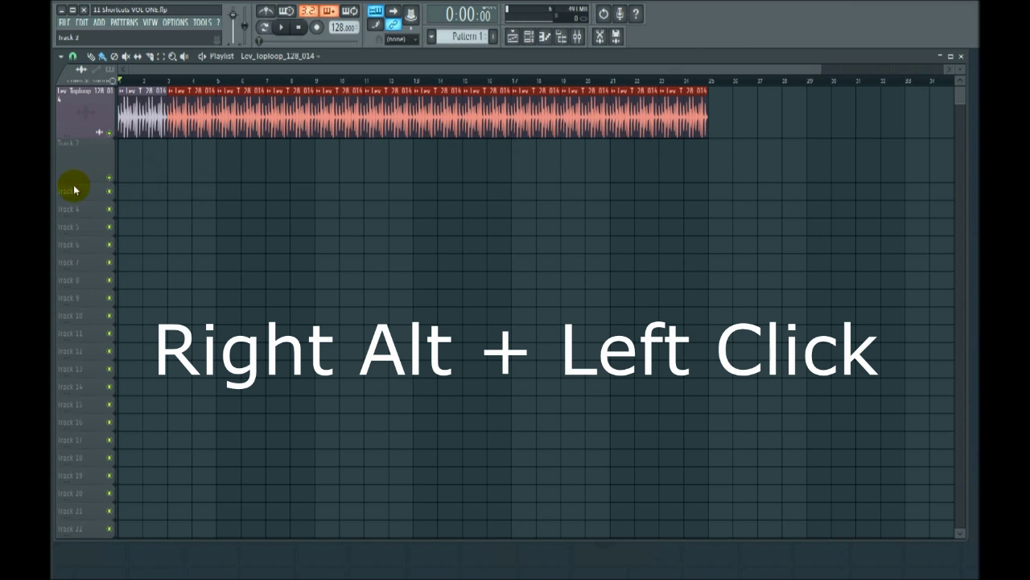
{"action": "left_click_drag", "start_coordinate": [76, 180], "coordinate": [279, 163]}
{"action": "left_click_drag", "start_coordinate": [188, 173], "coordinate": [289, 282]}
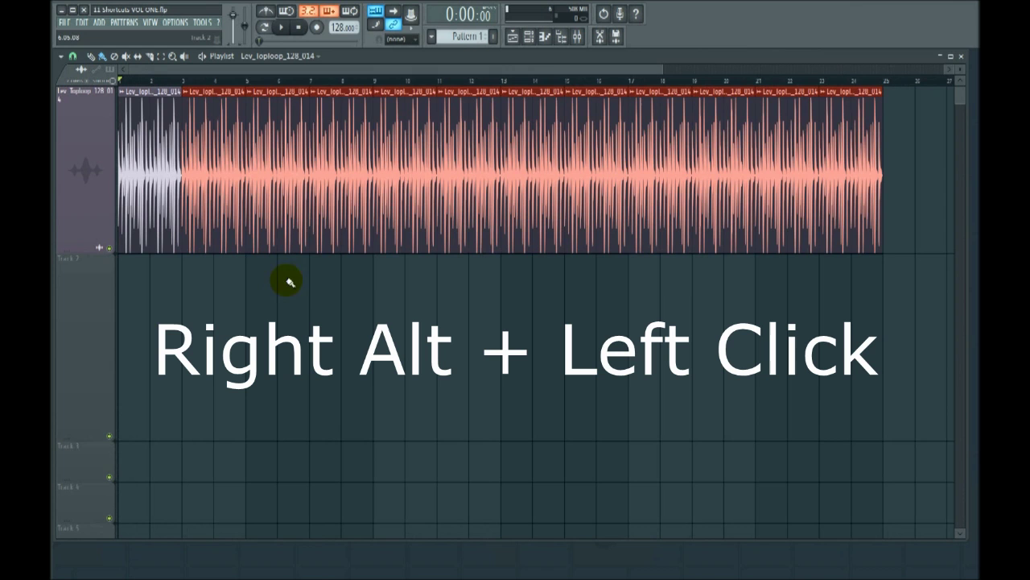
Step: Mute and unmute repeats, leaving only the clips at bars 7–8 muted
{"action": "left_click", "coordinate": [324, 207]}
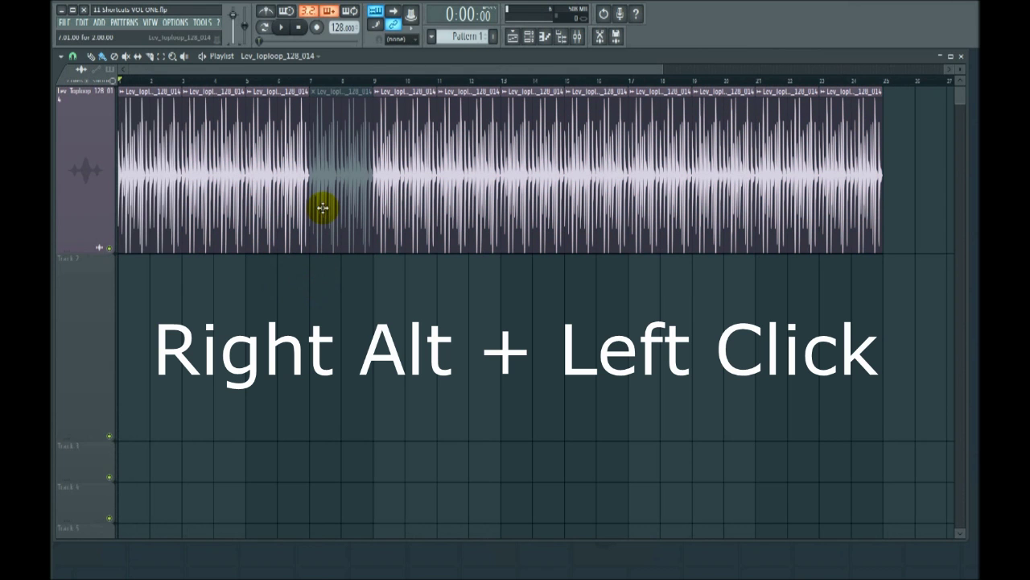
{"action": "left_click", "coordinate": [333, 223], "text": "alt"}
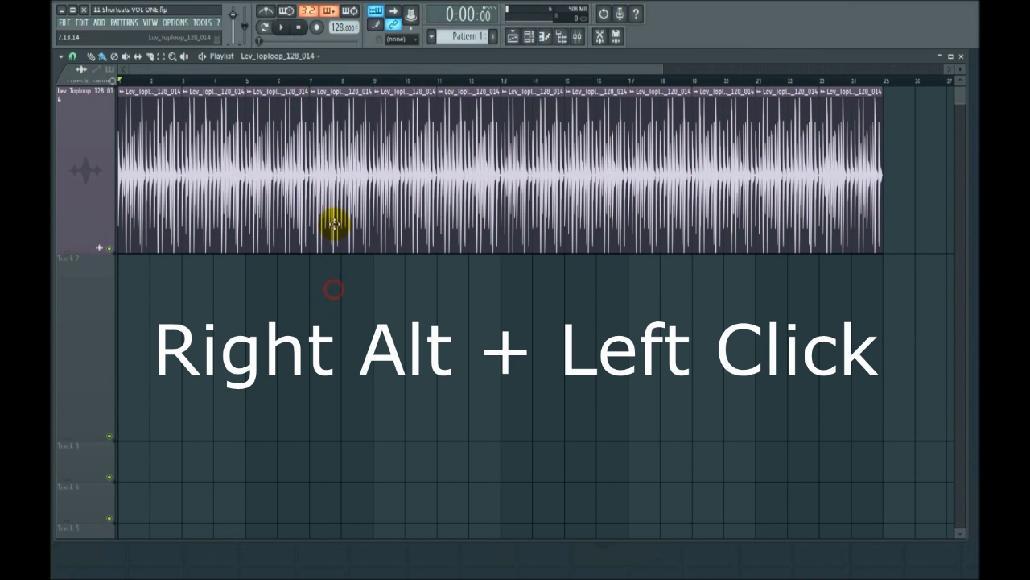
{"action": "left_click_drag", "start_coordinate": [333, 222], "coordinate": [612, 191]}
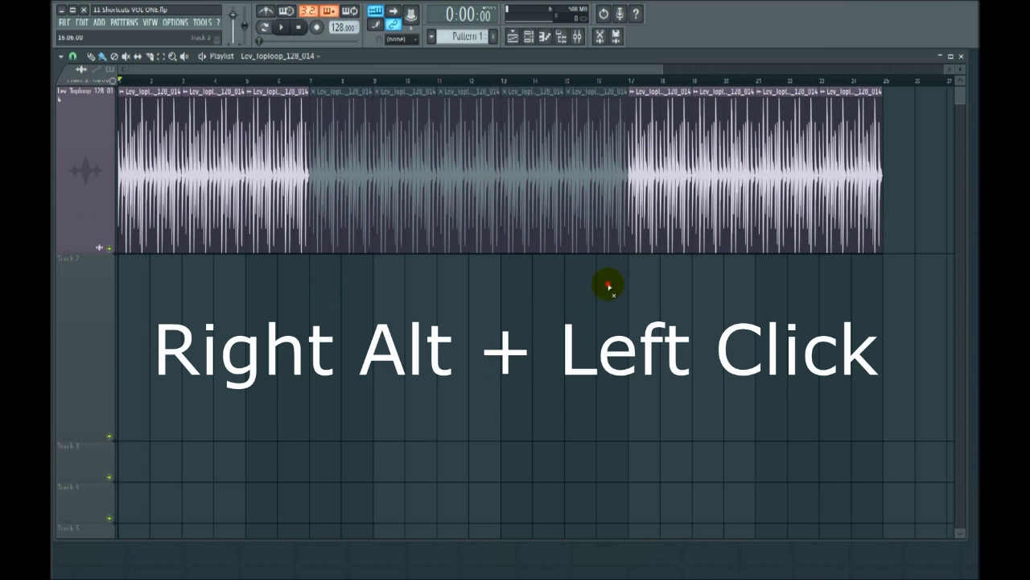
{"action": "mouse_move", "coordinate": [609, 285]}
{"action": "left_mouse_down"}
{"action": "mouse_move", "coordinate": [613, 219]}
{"action": "mouse_move", "coordinate": [356, 179]}
{"action": "left_mouse_up"}
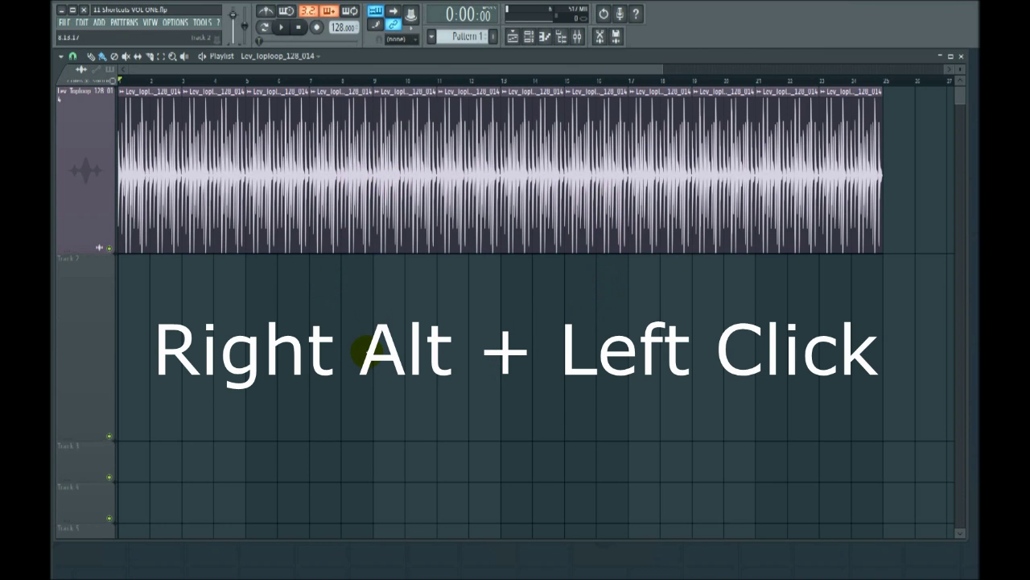
{"action": "mouse_move", "coordinate": [335, 290]}
{"action": "left_mouse_down"}
{"action": "mouse_move", "coordinate": [494, 189]}
{"action": "mouse_move", "coordinate": [593, 196]}
{"action": "left_mouse_up"}
{"action": "mouse_move", "coordinate": [605, 279]}
{"action": "left_mouse_down"}
{"action": "mouse_move", "coordinate": [602, 222]}
{"action": "mouse_move", "coordinate": [328, 161]}
{"action": "mouse_move", "coordinate": [359, 238]}
{"action": "left_mouse_up"}
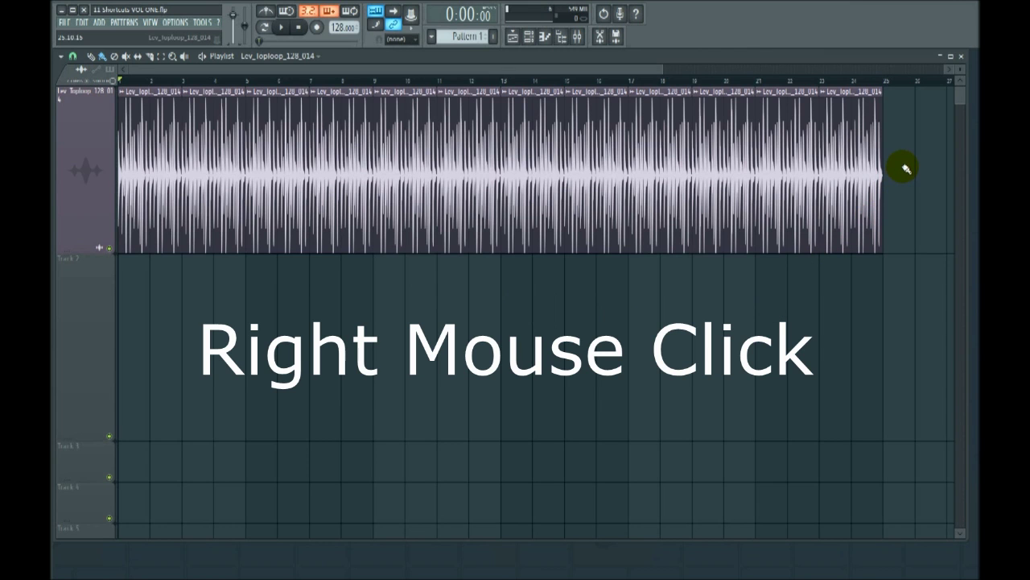
Step: Delete the trailing Toploop repeats so four copies end at bar 8
{"action": "right_click", "coordinate": [850, 170]}
{"action": "right_click", "coordinate": [786, 169]}
{"action": "right_click", "coordinate": [723, 169]}
{"action": "right_click", "coordinate": [659, 169]}
{"action": "right_click", "coordinate": [596, 169]}
{"action": "right_click", "coordinate": [532, 177]}
{"action": "right_click", "coordinate": [468, 185]}
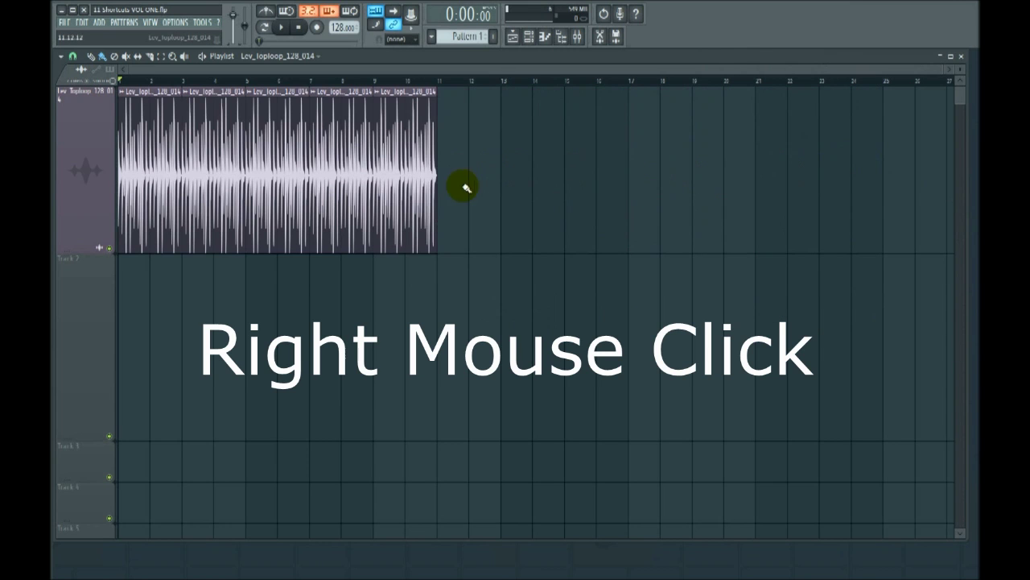
{"action": "right_click", "coordinate": [426, 202]}
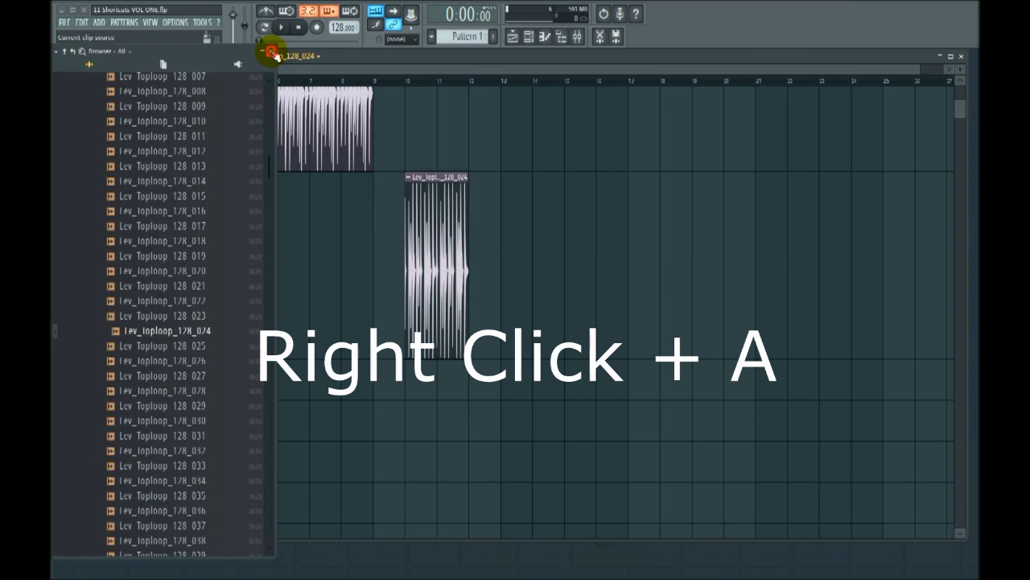
Step: Move Track 2's clip to bar 1 and name Track 2 after its loop clip
{"action": "left_click_drag", "start_coordinate": [435, 240], "coordinate": [148, 240]}
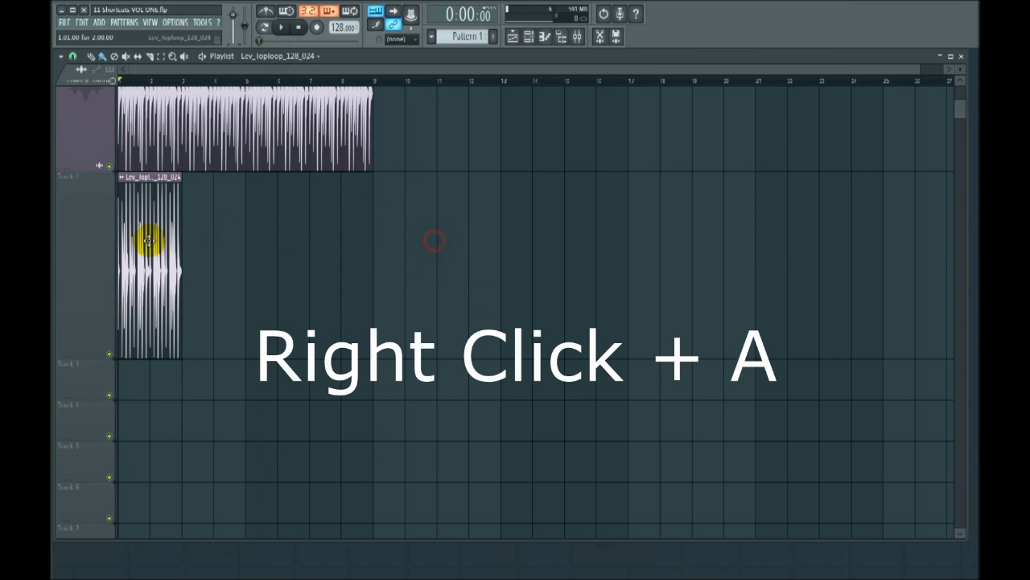
{"action": "right_click", "coordinate": [78, 215]}
{"action": "key", "text": "a"}
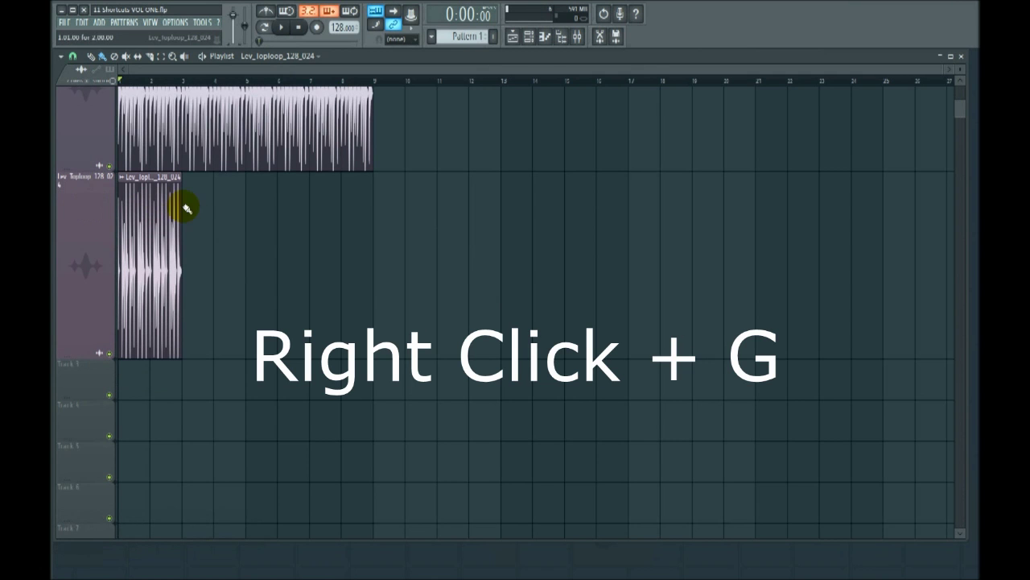
Step: Move the Lcv_toploop_128_024 clip on Track 2 from bar 1 to bar 9
{"action": "scroll", "coordinate": [232, 241], "scroll_direction": "up", "scroll_amount": 2}
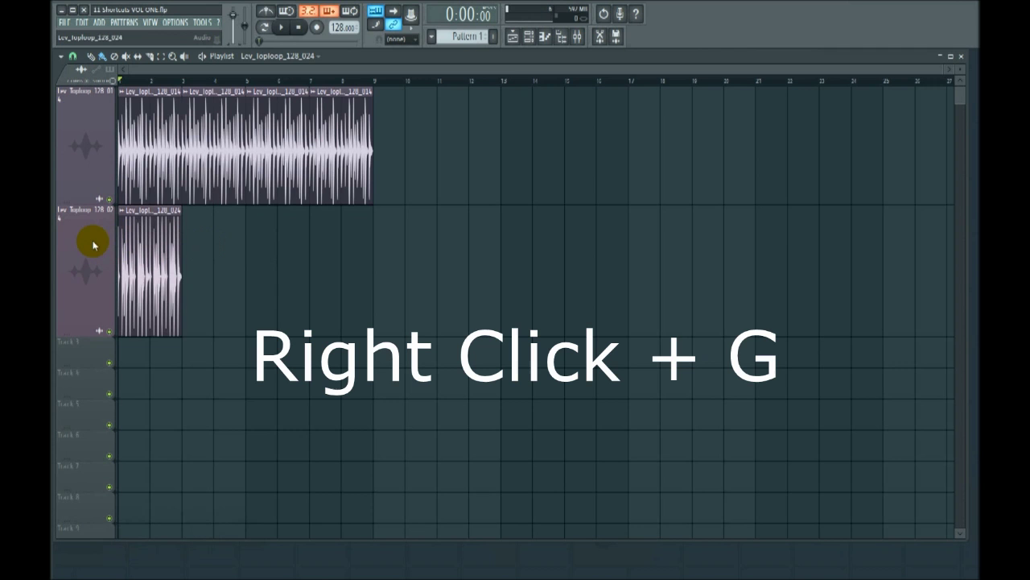
{"action": "left_click", "coordinate": [108, 246]}
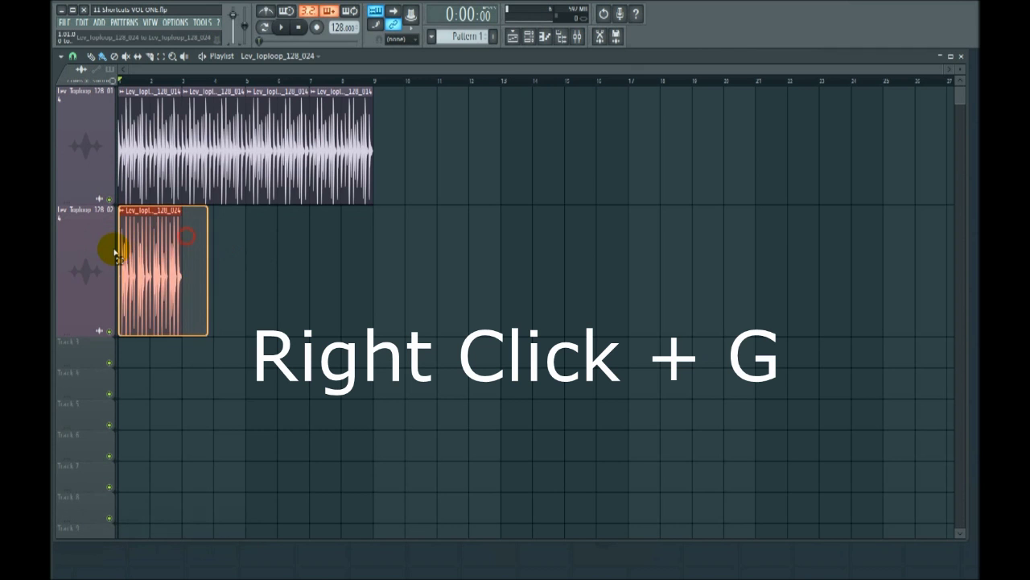
{"action": "left_click_drag", "start_coordinate": [118, 240], "coordinate": [384, 230]}
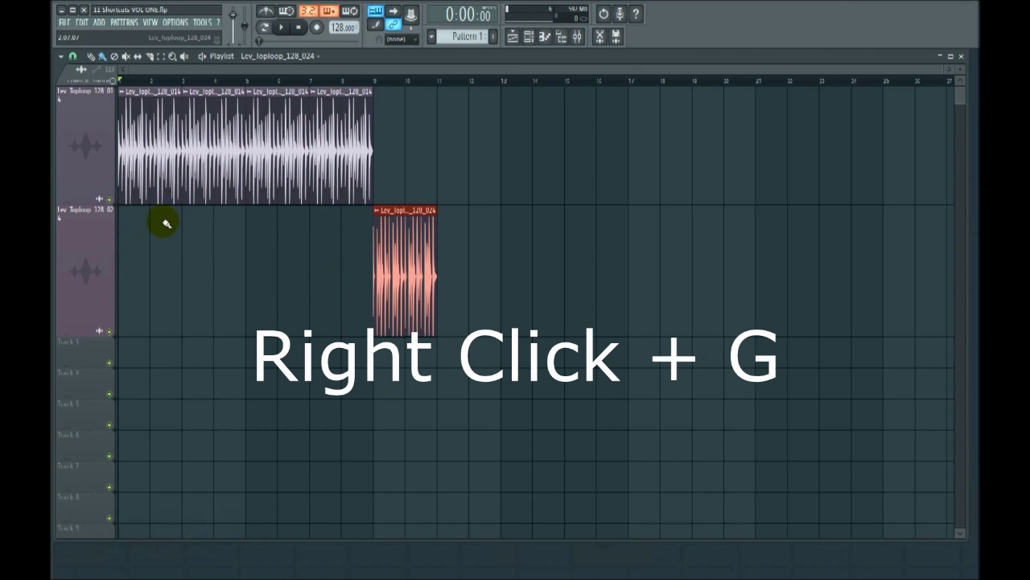
Step: Group Track 2 with the track above it
{"action": "right_click", "coordinate": [88, 237]}
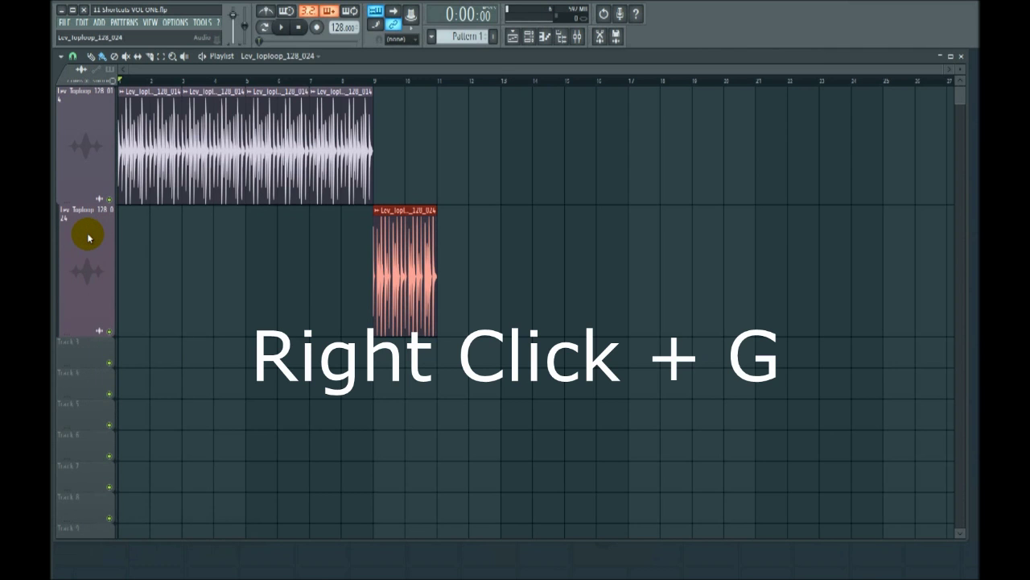
{"action": "right_click", "coordinate": [89, 239]}
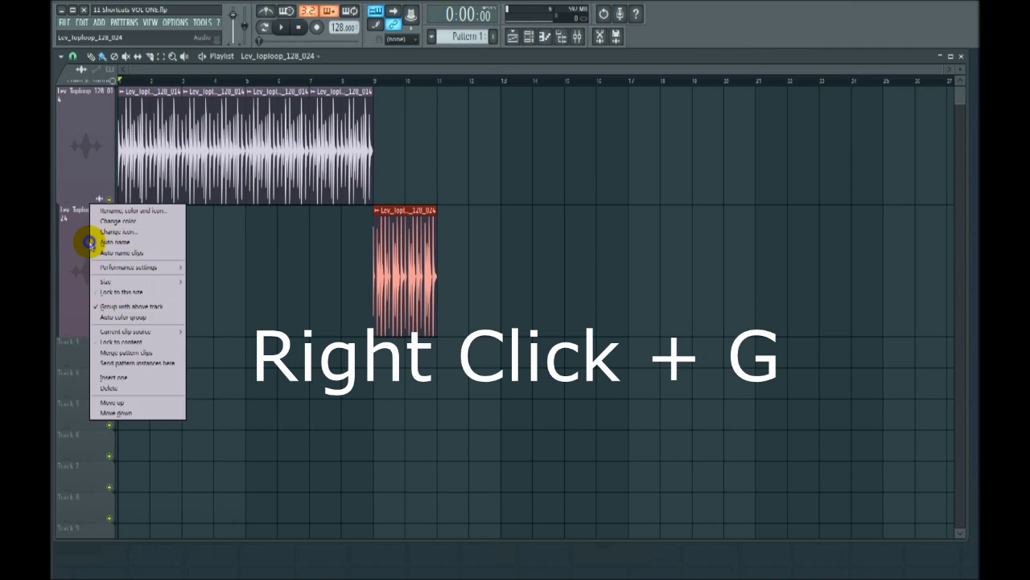
{"action": "key", "text": "g"}
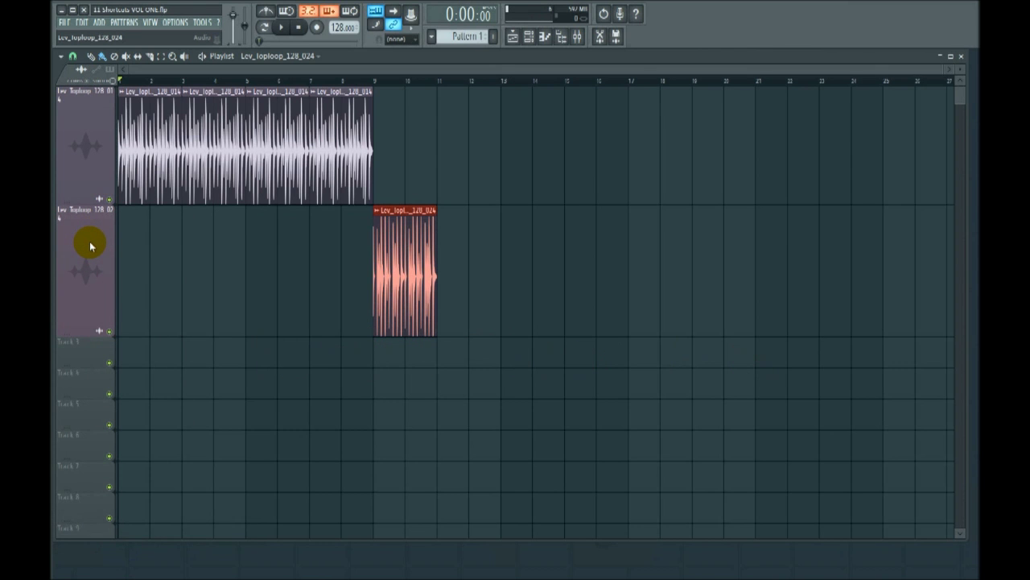
Step: Shorten the playlist window and make the second track row taller
{"action": "left_click_drag", "start_coordinate": [485, 538], "coordinate": [460, 373]}
{"action": "left_click_drag", "start_coordinate": [368, 249], "coordinate": [368, 260]}
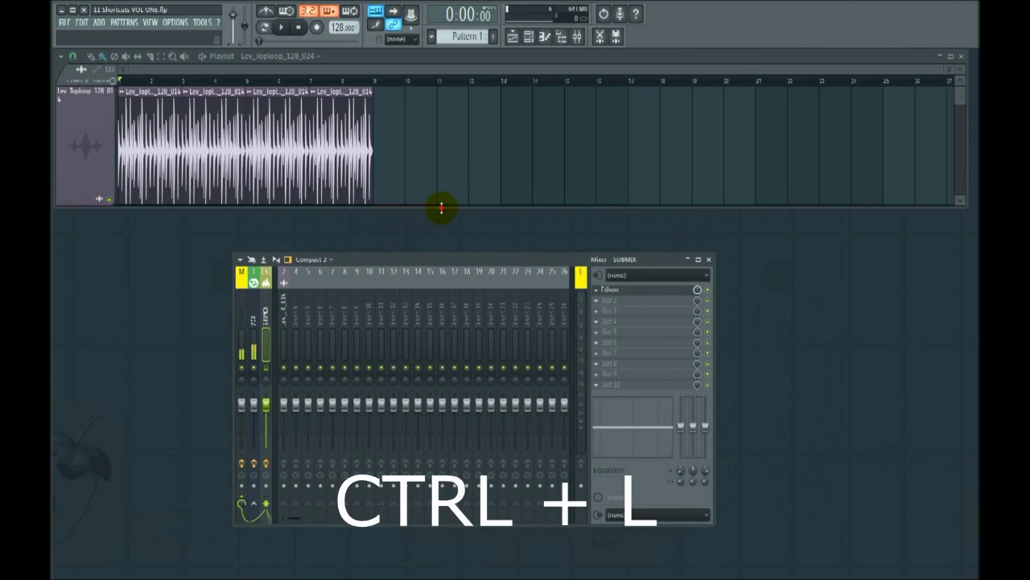
{"action": "left_click_drag", "start_coordinate": [441, 208], "coordinate": [443, 295]}
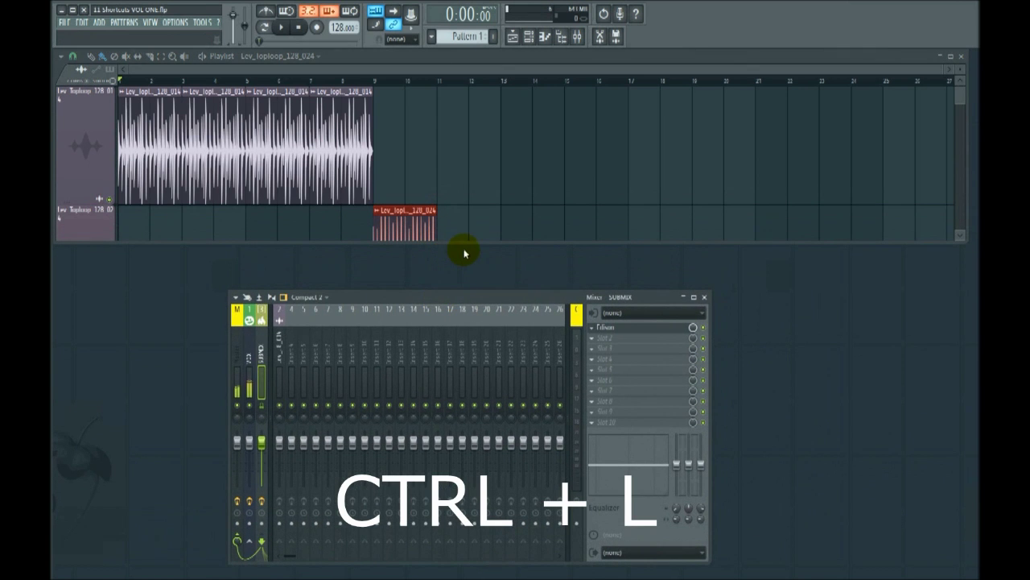
{"action": "left_click_drag", "start_coordinate": [471, 242], "coordinate": [476, 279]}
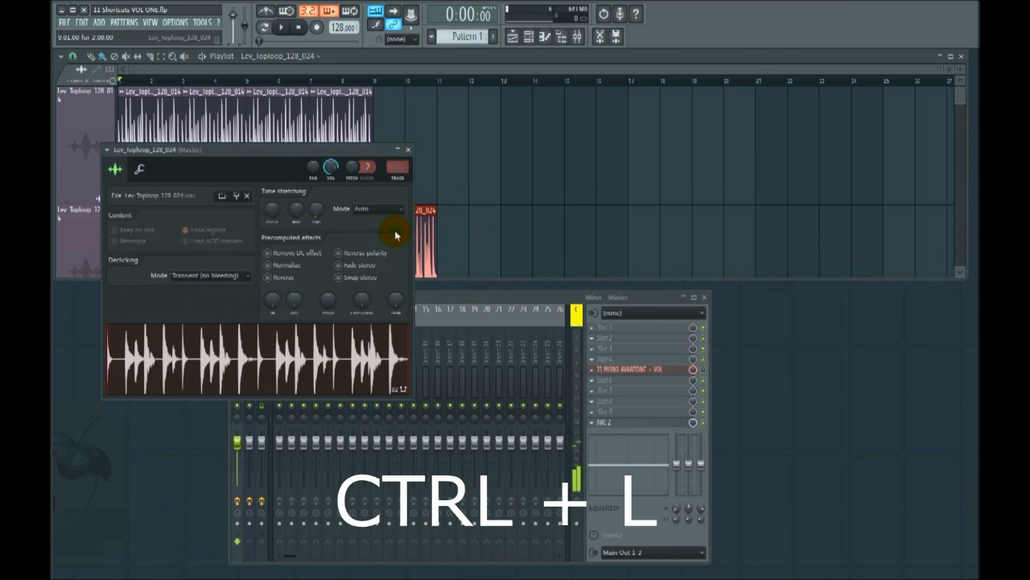
Step: Link the loop channels to their own mixer inserts with Ctrl+L, checking both channels' settings
{"action": "double_click", "coordinate": [395, 231]}
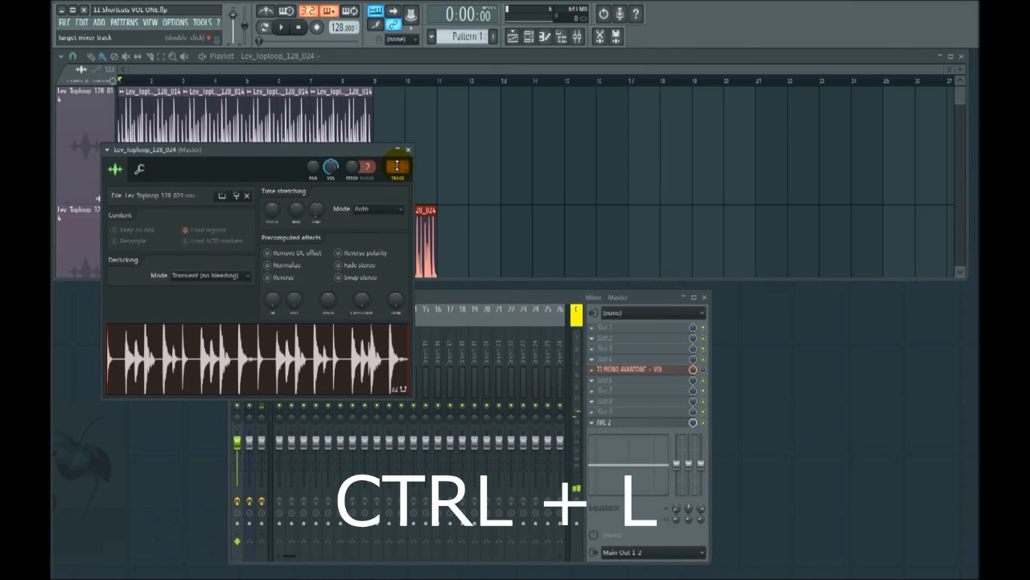
{"action": "key", "text": "ctrl+l"}
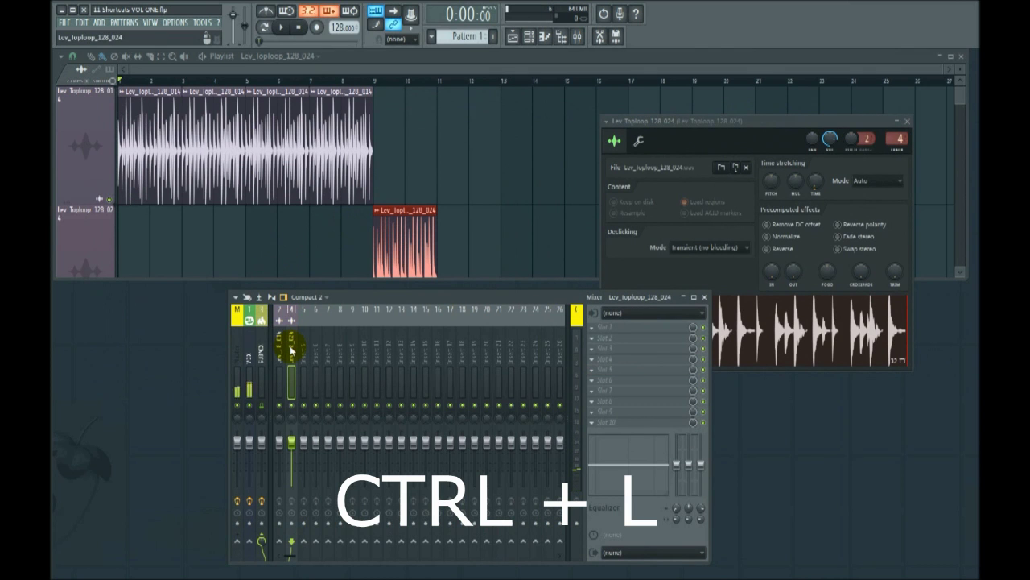
{"action": "left_click", "coordinate": [909, 121]}
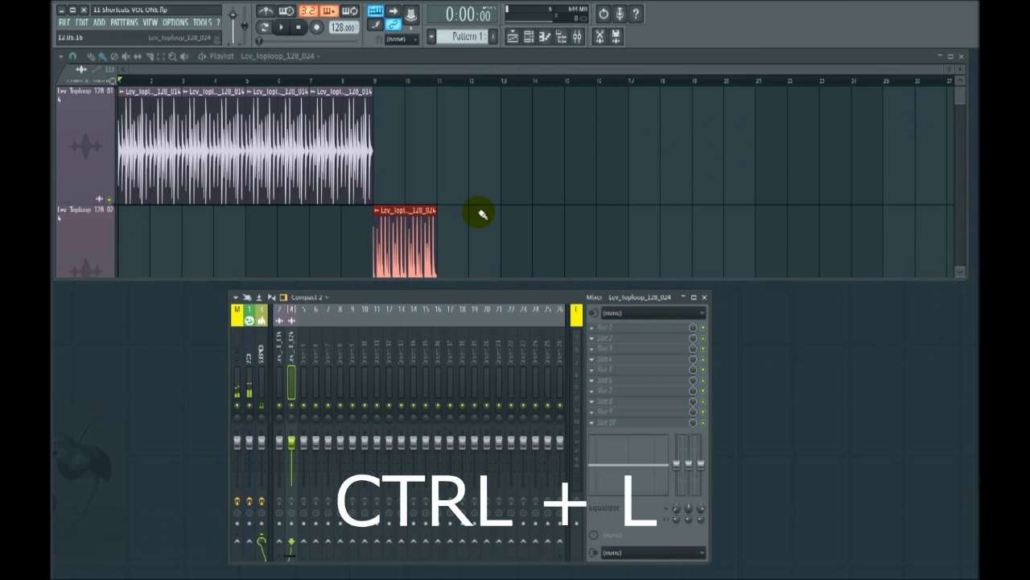
{"action": "double_click", "coordinate": [414, 214]}
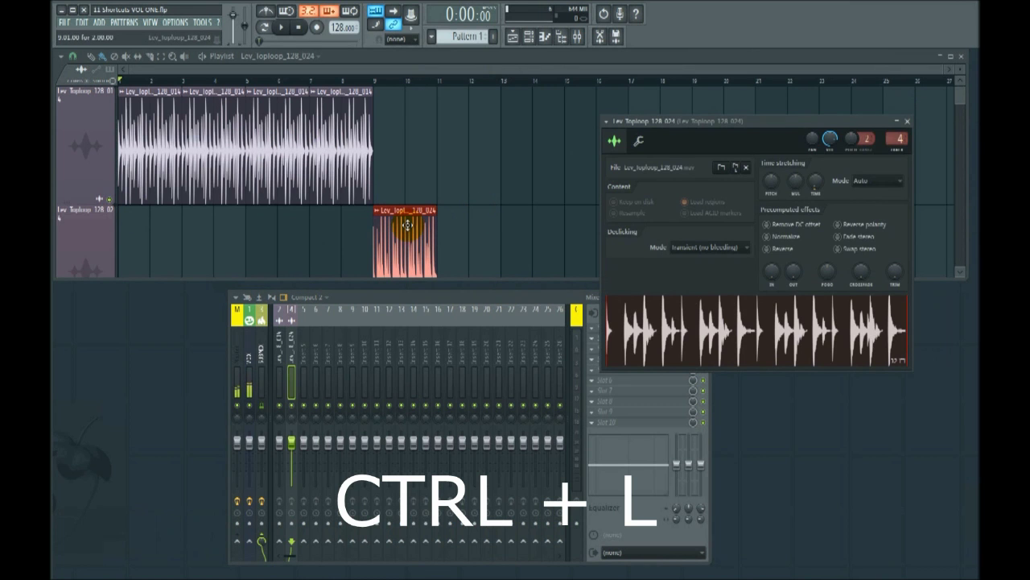
{"action": "left_click", "coordinate": [907, 121]}
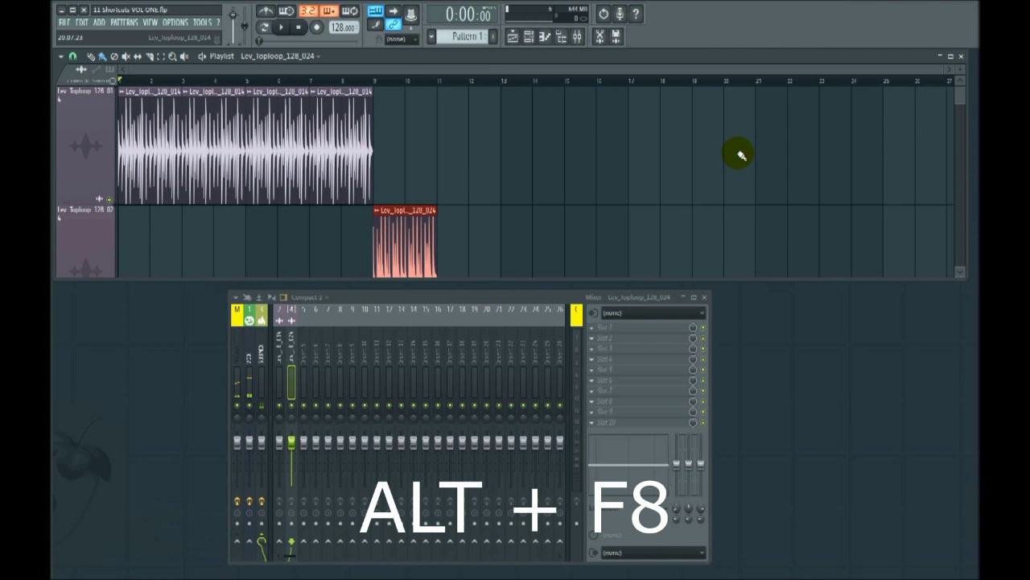
{"action": "key", "text": "alt+F8"}
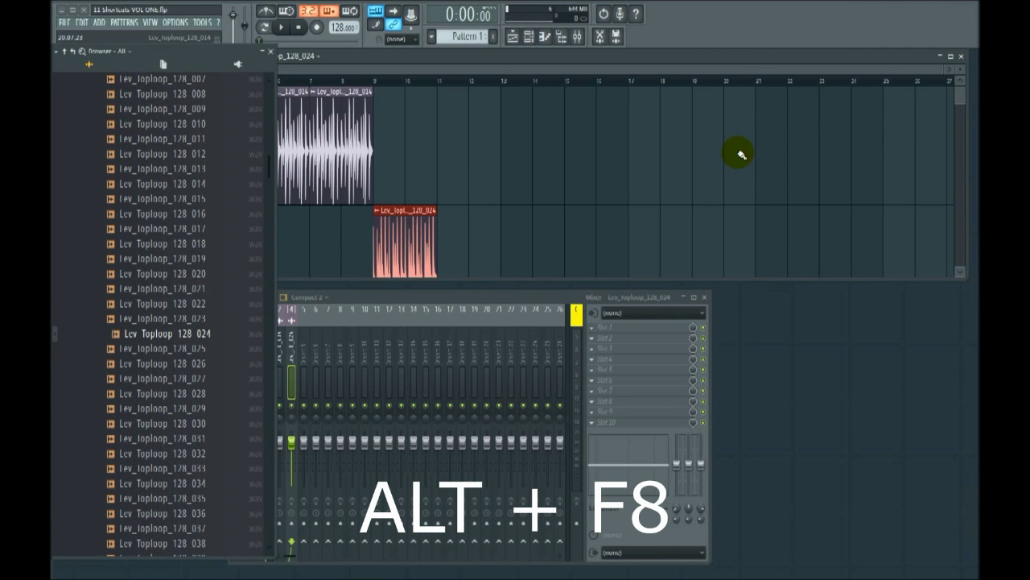
{"action": "key", "text": "alt+F8"}
{"action": "key", "text": "alt+F8"}
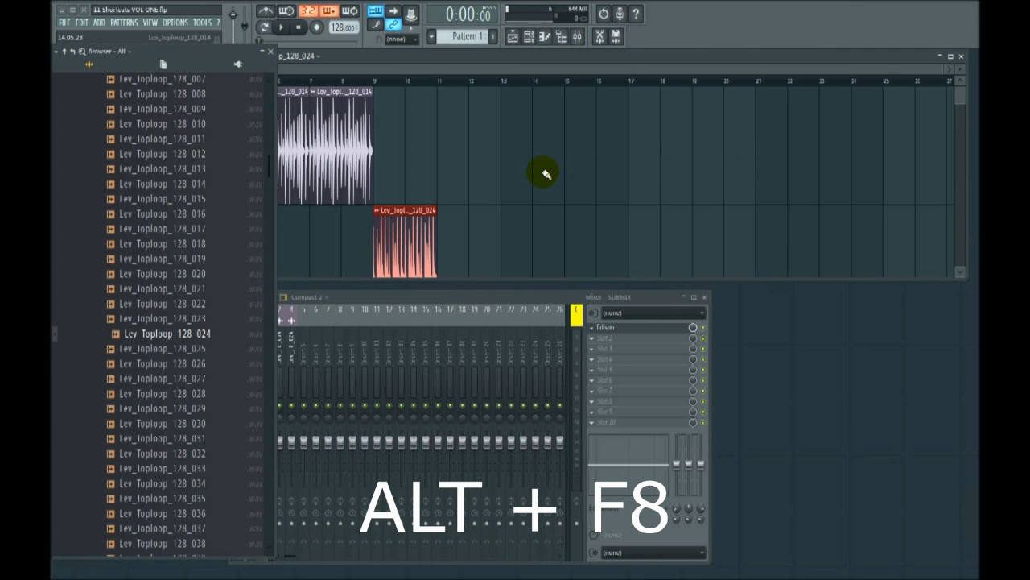
{"action": "key", "text": "alt+F8"}
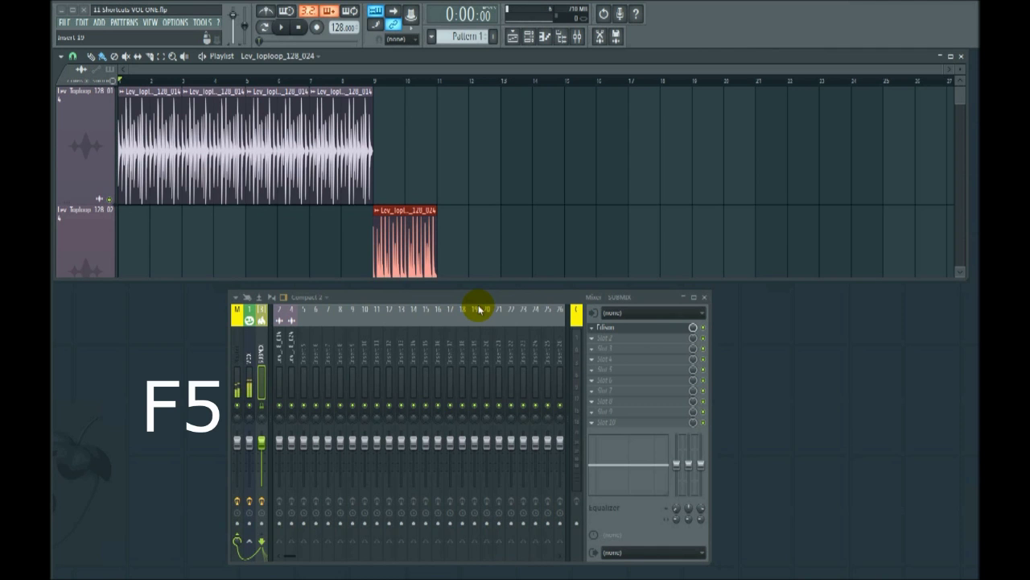
Step: Toggle the playlist (F5) and channel rack (F6) off and back on
{"action": "key", "text": "F5"}
{"action": "key", "text": "F5"}
{"action": "key", "text": "F5"}
{"action": "key", "text": "F5"}
{"action": "key", "text": "F5"}
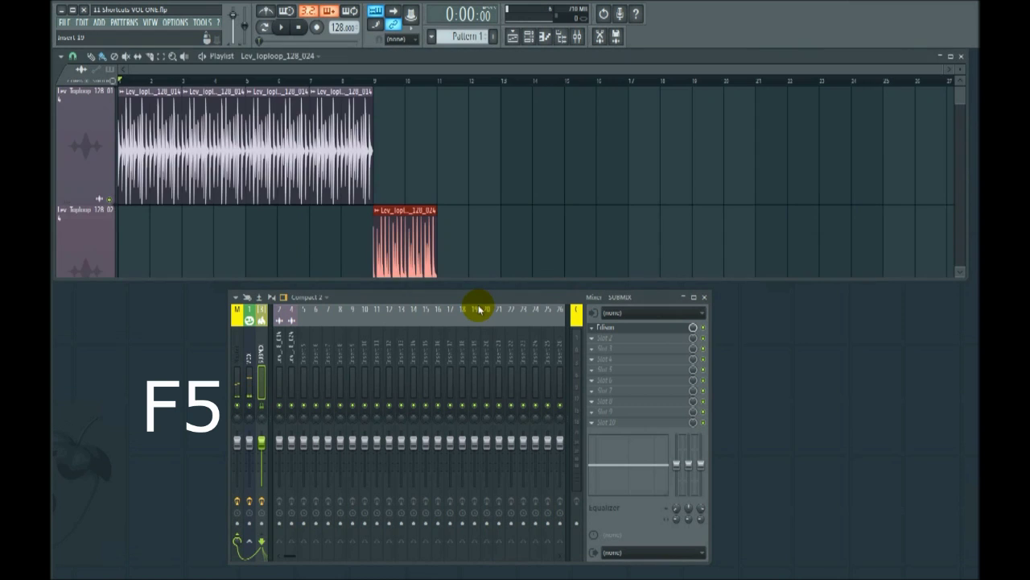
{"action": "key", "text": "F5"}
{"action": "key", "text": "F6"}
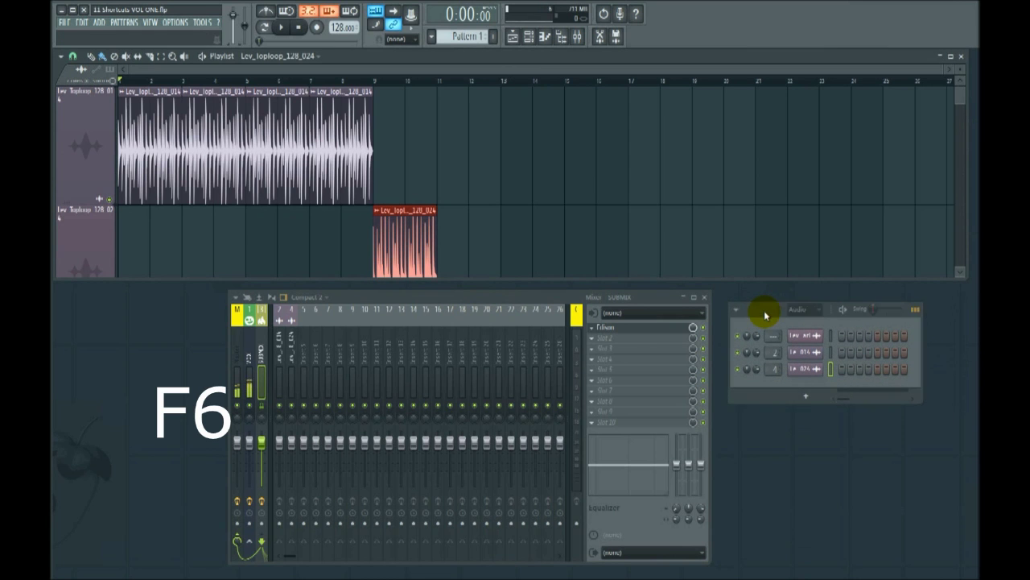
{"action": "key", "text": "F6"}
{"action": "key", "text": "F6"}
{"action": "key", "text": "F6"}
{"action": "key", "text": "F6"}
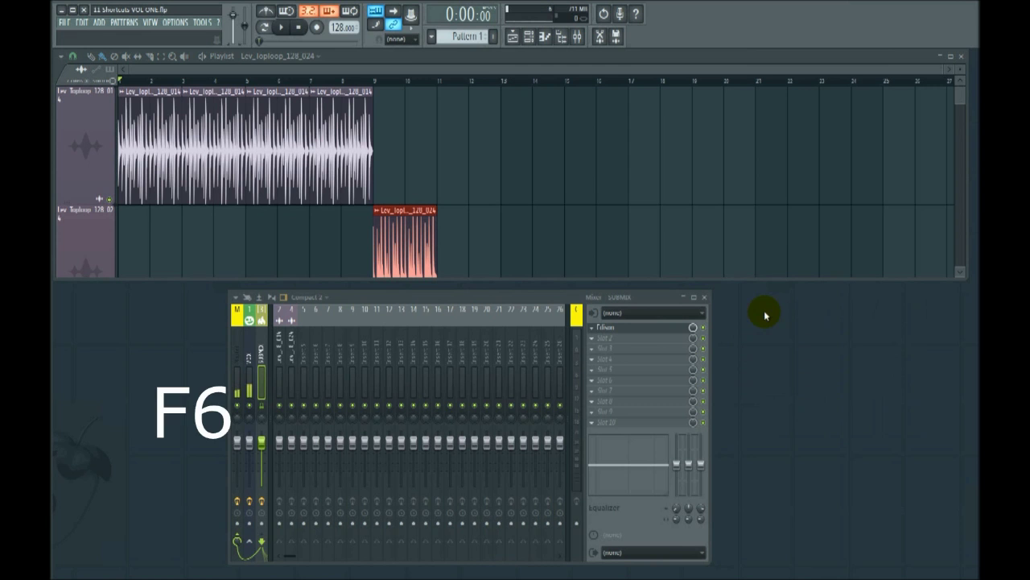
Step: Hide and reshow the mixer with F9, then open the project Info settings with F11
{"action": "key", "text": "F9"}
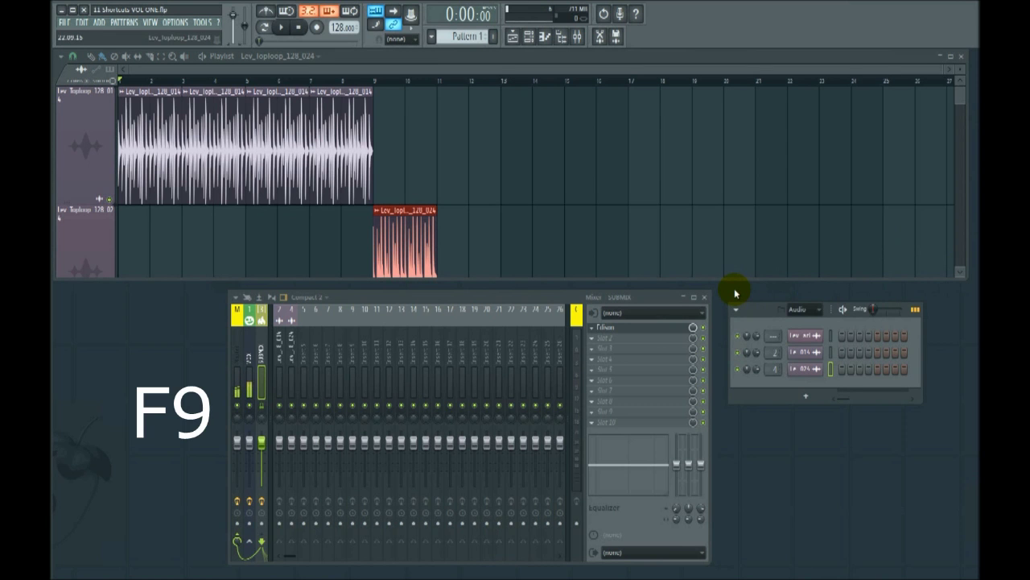
{"action": "key", "text": "F9"}
{"action": "key", "text": "F9"}
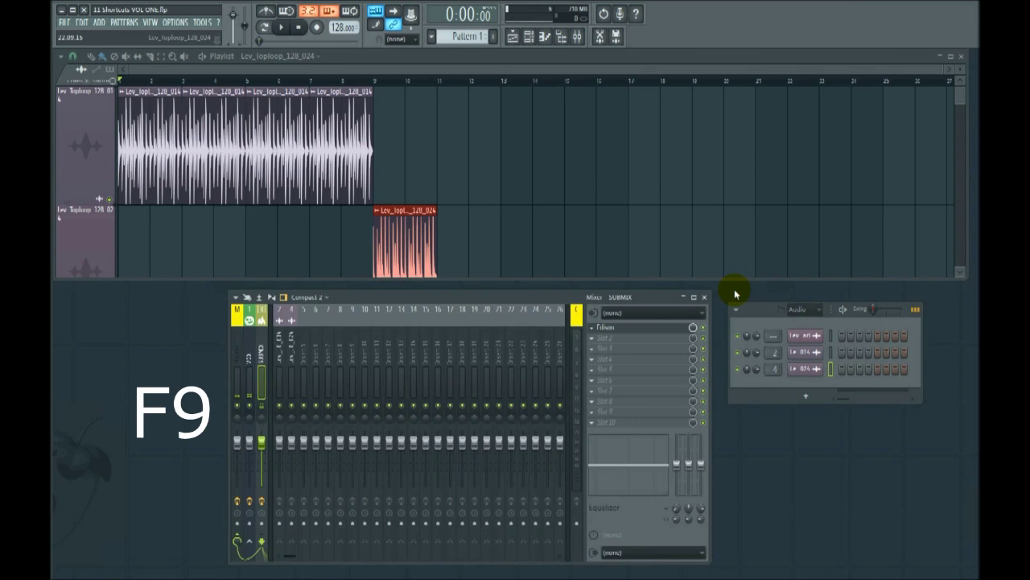
{"action": "key", "text": "F9"}
{"action": "key", "text": "F9"}
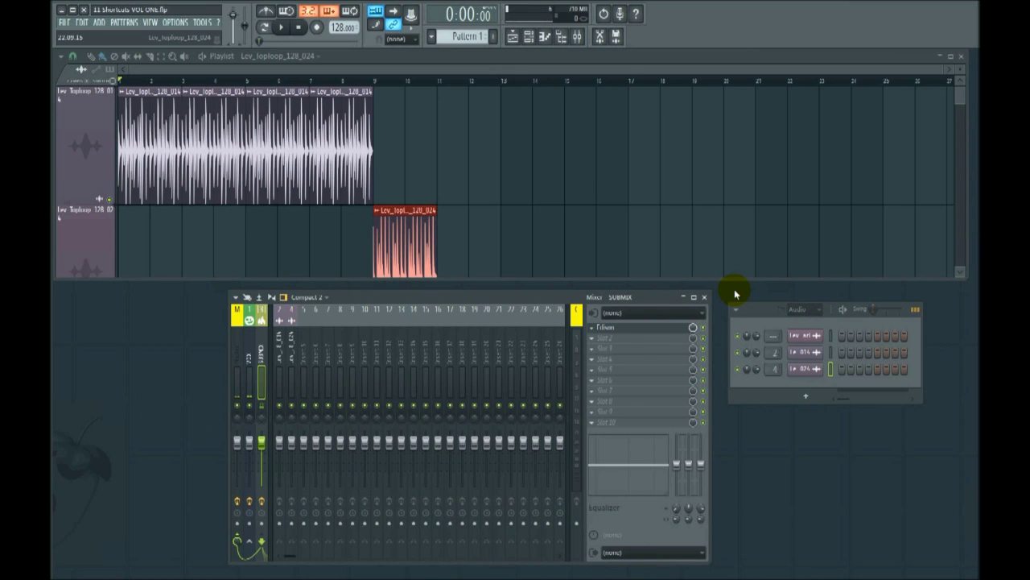
{"action": "key", "text": "F11"}
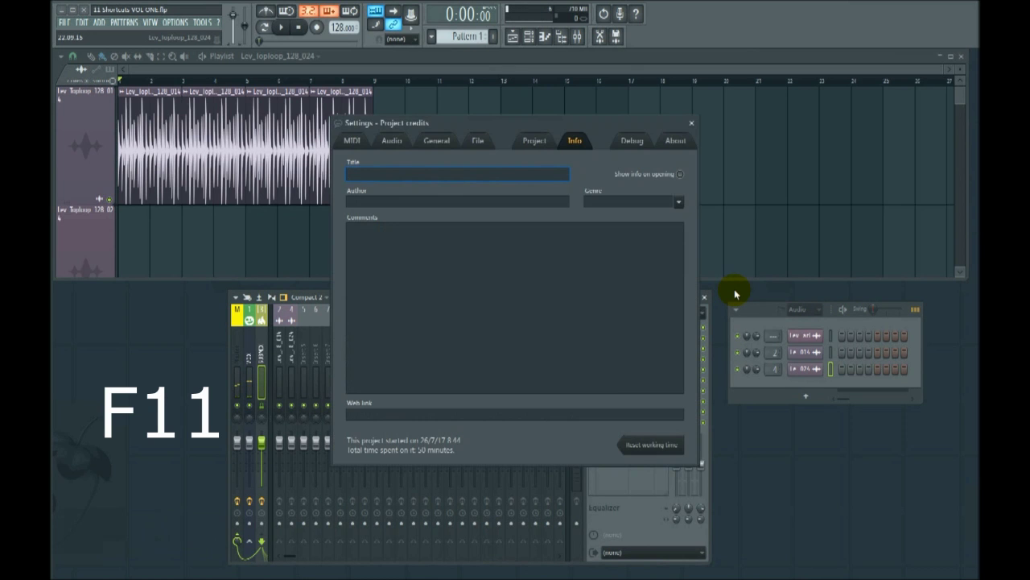
Step: Browse the Audio, General, File, Project and Info settings pages
{"action": "key", "text": "F11"}
{"action": "key", "text": "F11"}
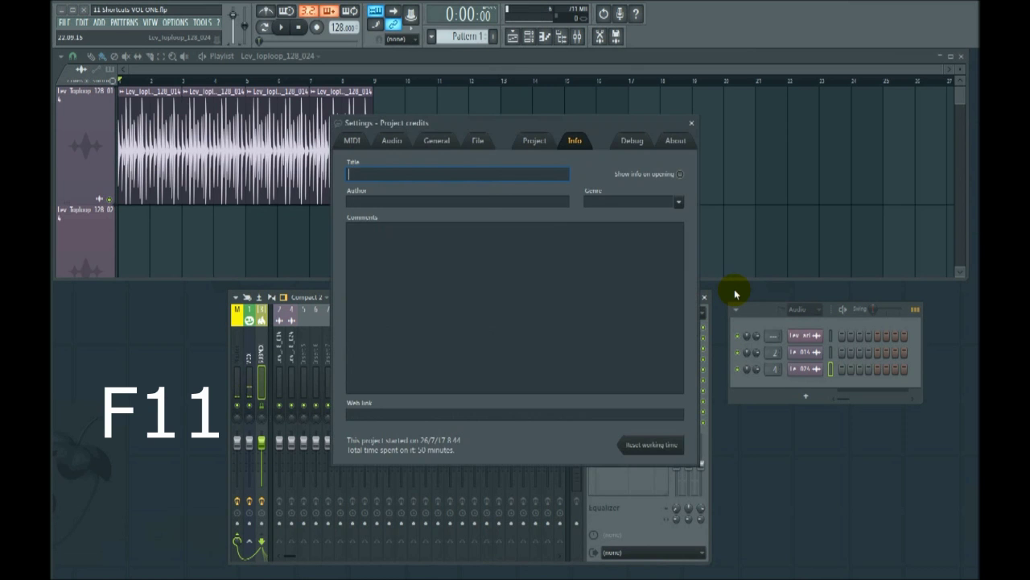
{"action": "left_click", "coordinate": [392, 141]}
{"action": "left_click", "coordinate": [438, 142]}
{"action": "left_click", "coordinate": [478, 142]}
{"action": "left_click", "coordinate": [535, 141]}
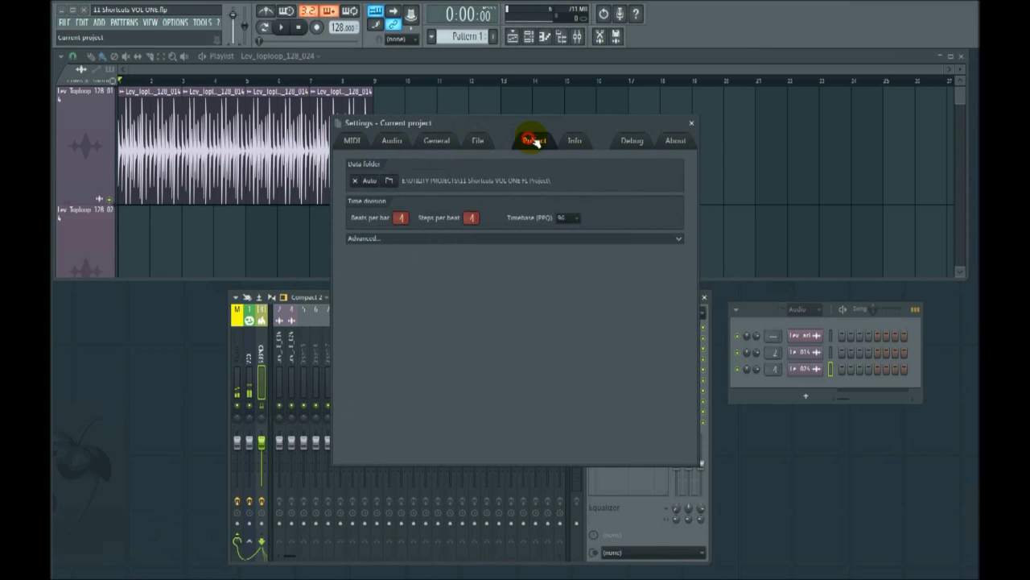
{"action": "left_click", "coordinate": [573, 142]}
Step: View the MIDI and File pages, close Settings, and open the Plugin Picker with F8
{"action": "left_click", "coordinate": [352, 141]}
{"action": "left_click", "coordinate": [478, 142]}
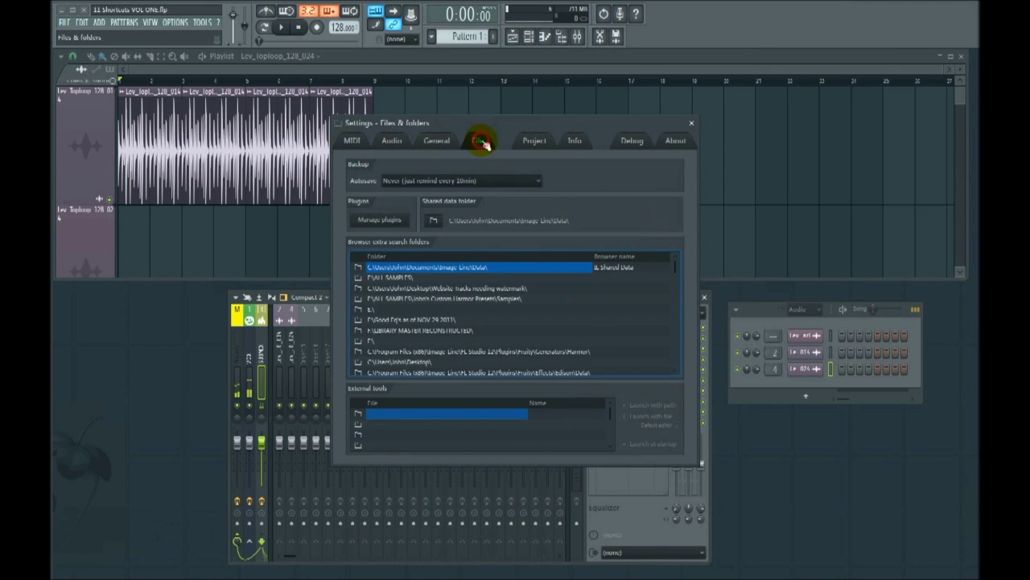
{"action": "left_click", "coordinate": [692, 124]}
{"action": "key", "text": "F8"}
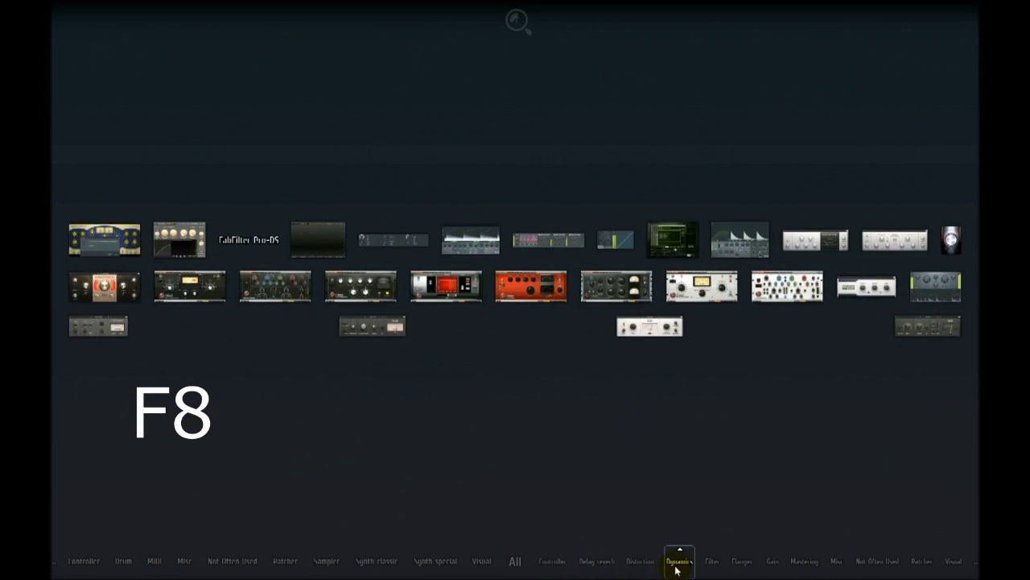
Step: Browse the Plugin Picker categories, then close the picker
{"action": "mouse_move", "coordinate": [729, 566]}
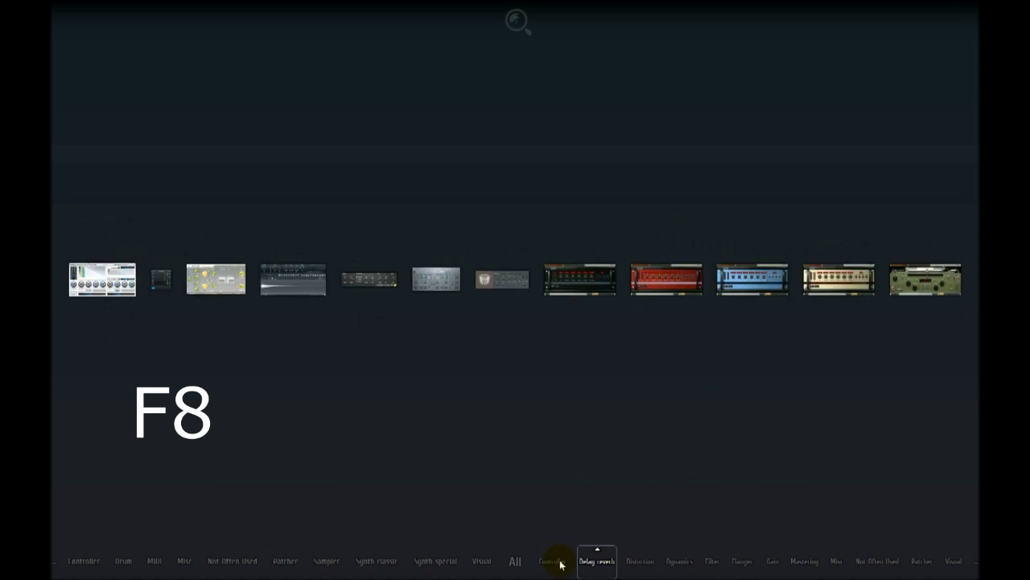
{"action": "mouse_move", "coordinate": [419, 558]}
{"action": "mouse_move", "coordinate": [184, 563]}
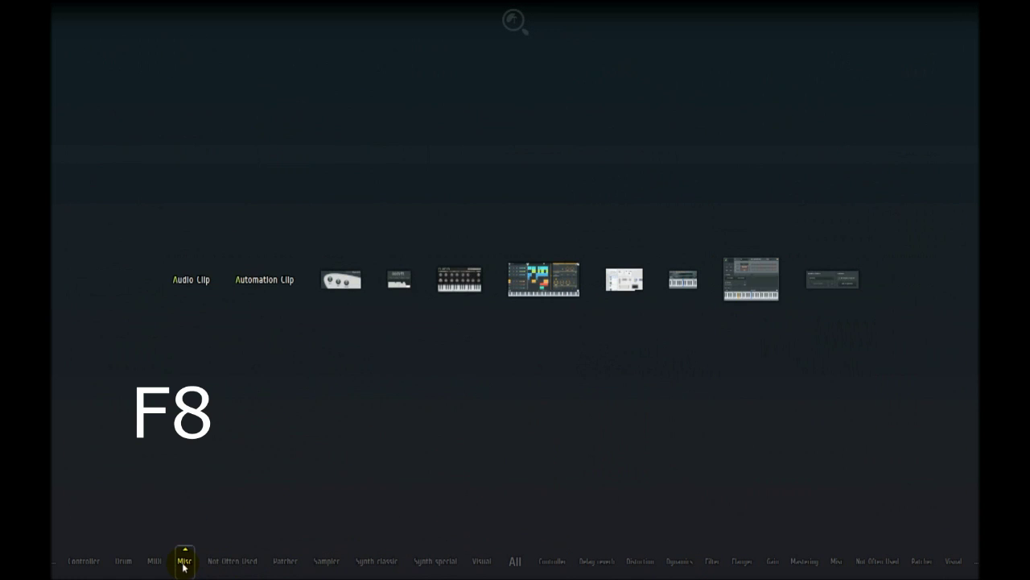
{"action": "key", "text": "F8"}
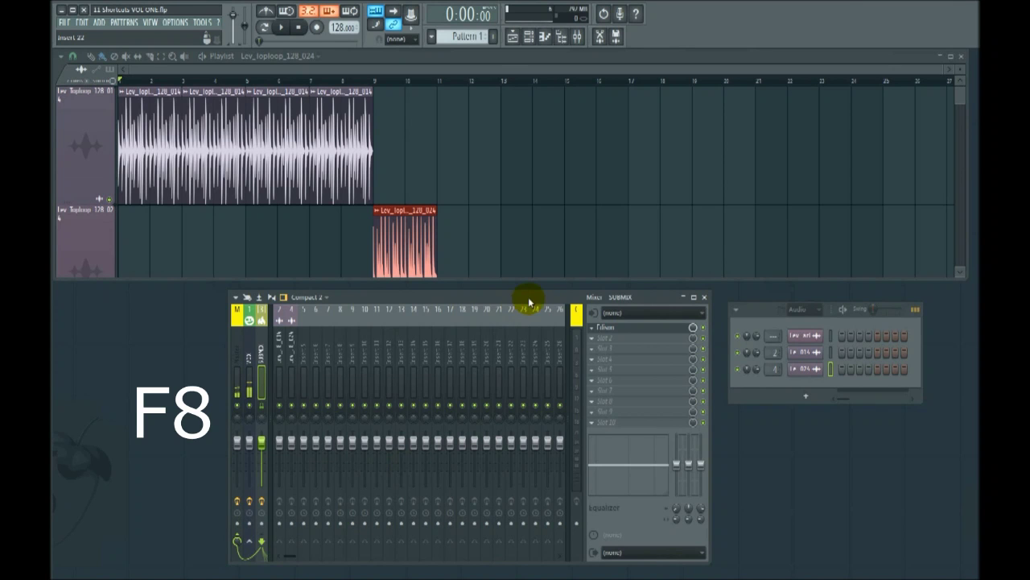
Step: Move the mixer further left and drag Sytrus out of the Synth classic plugins
{"action": "left_click_drag", "start_coordinate": [494, 294], "coordinate": [448, 301]}
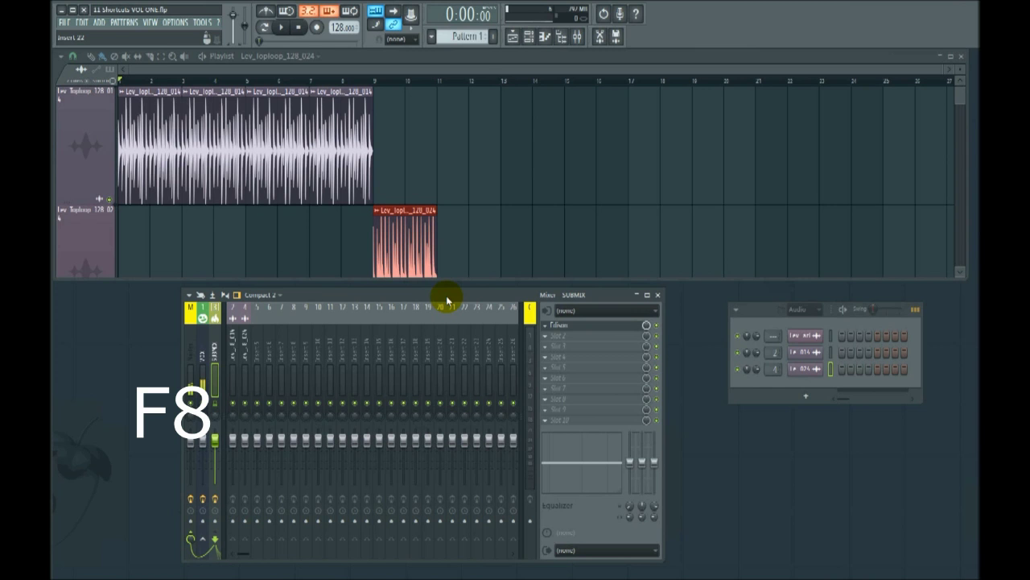
{"action": "key", "text": "F8"}
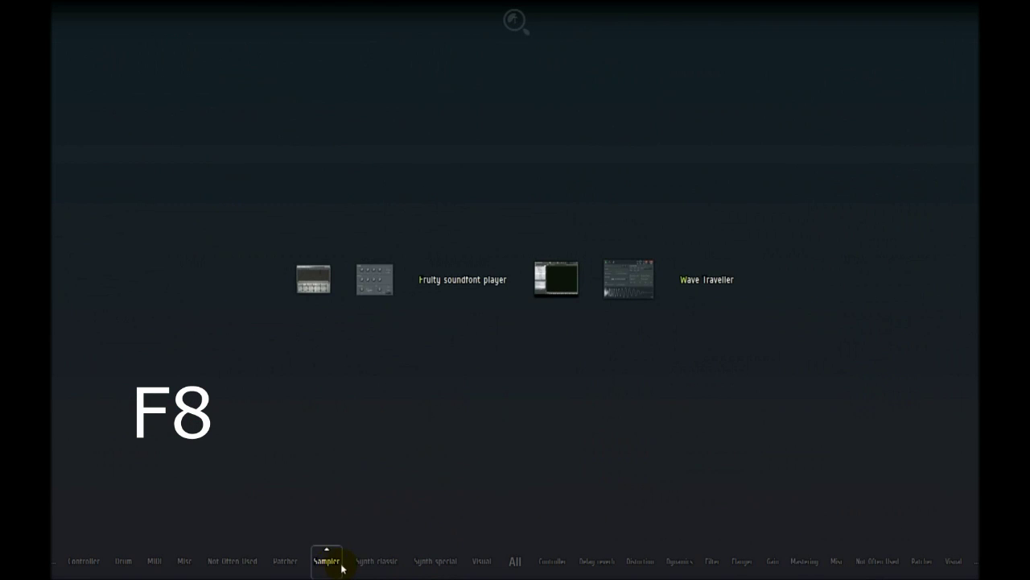
{"action": "mouse_move", "coordinate": [378, 557]}
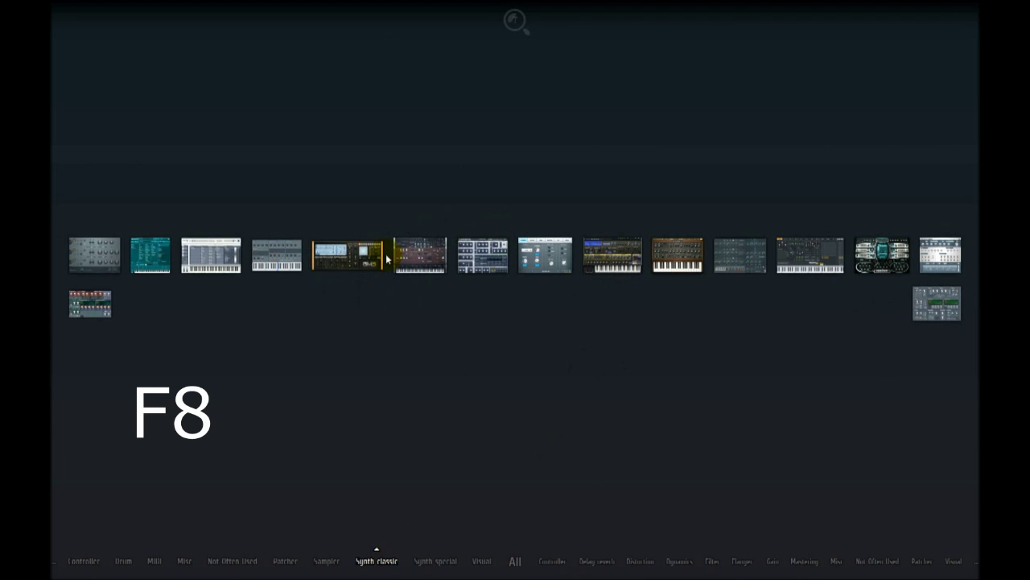
{"action": "left_click_drag", "start_coordinate": [785, 256], "coordinate": [800, 299]}
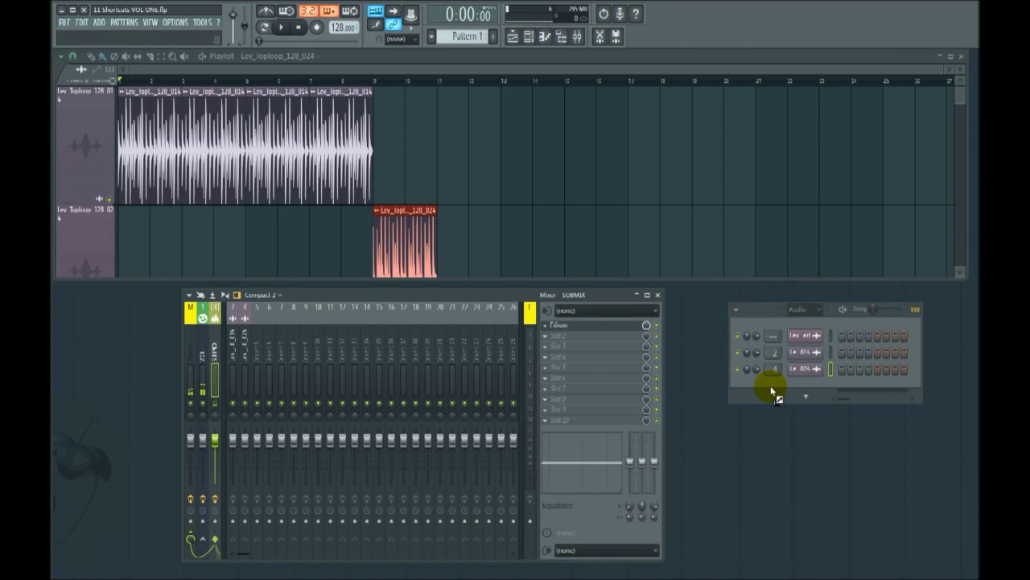
Step: Drop Sytrus into the channel rack, link it to mixer insert 5, and reposition its window
{"action": "left_click_drag", "start_coordinate": [771, 385], "coordinate": [771, 387]}
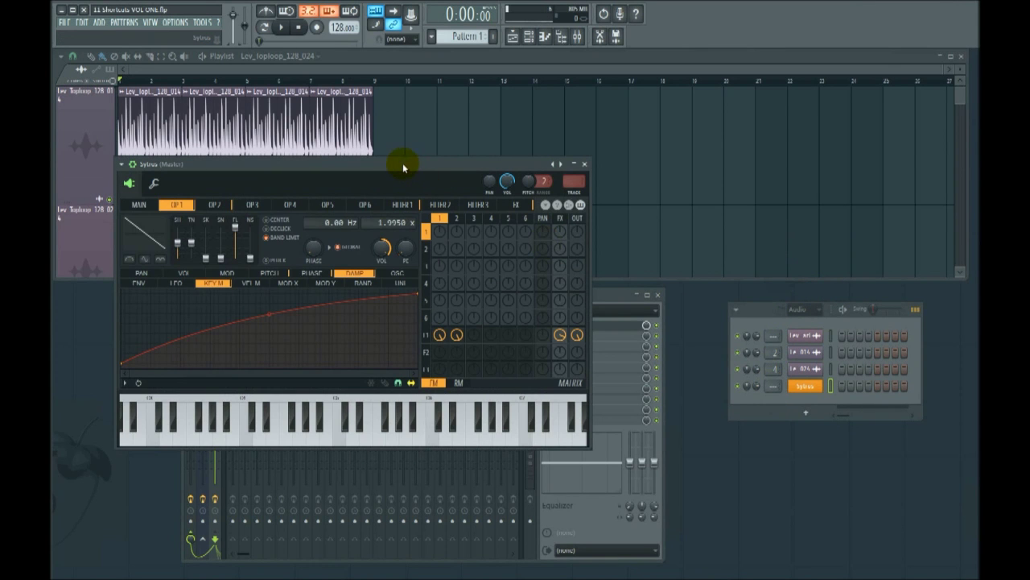
{"action": "left_click_drag", "start_coordinate": [404, 167], "coordinate": [668, 151]}
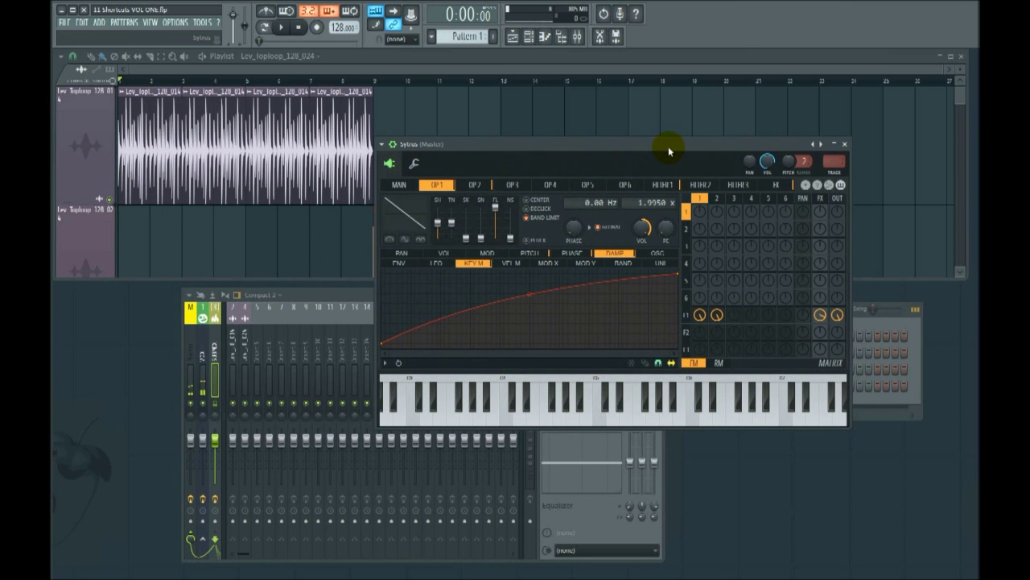
{"action": "key", "text": "ctrl+l"}
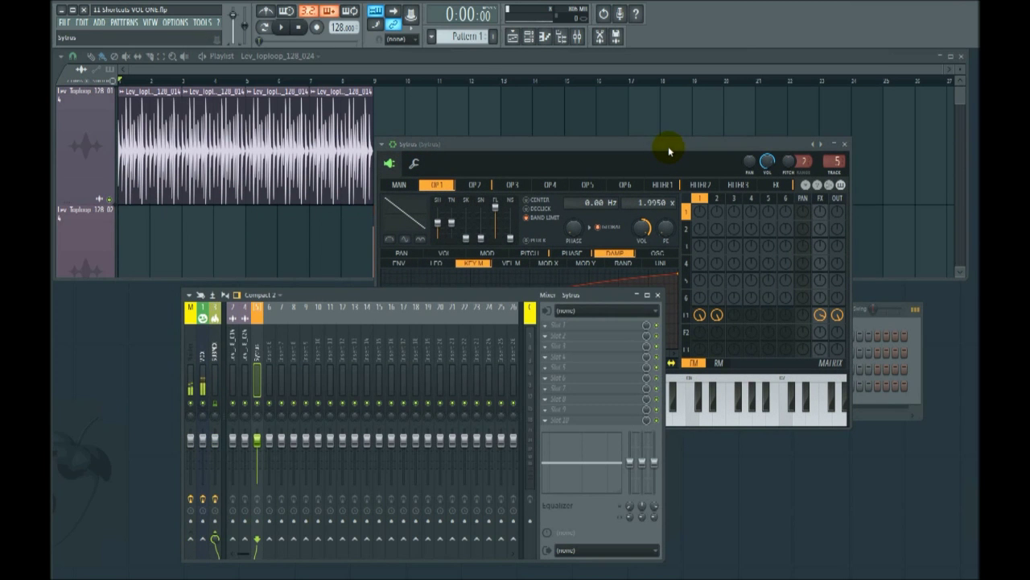
{"action": "left_click_drag", "start_coordinate": [528, 146], "coordinate": [604, 215]}
{"action": "left_click_drag", "start_coordinate": [667, 225], "coordinate": [631, 203]}
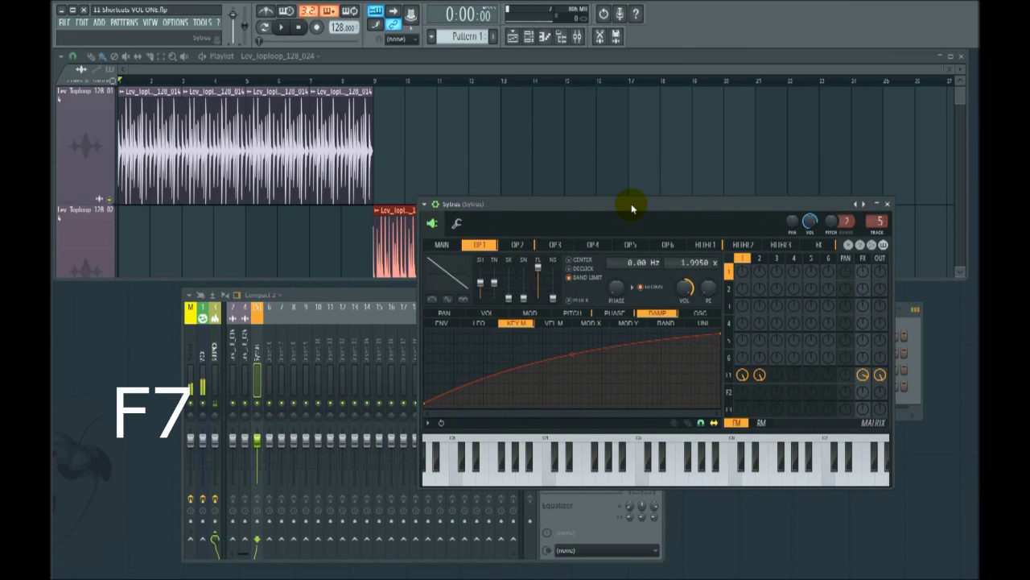
Step: Enter notes C6, E6, G6, F#6 and G6 in the Sytrus piano roll, then close it
{"action": "key", "text": "F7"}
{"action": "left_click_drag", "start_coordinate": [623, 98], "coordinate": [528, 104]}
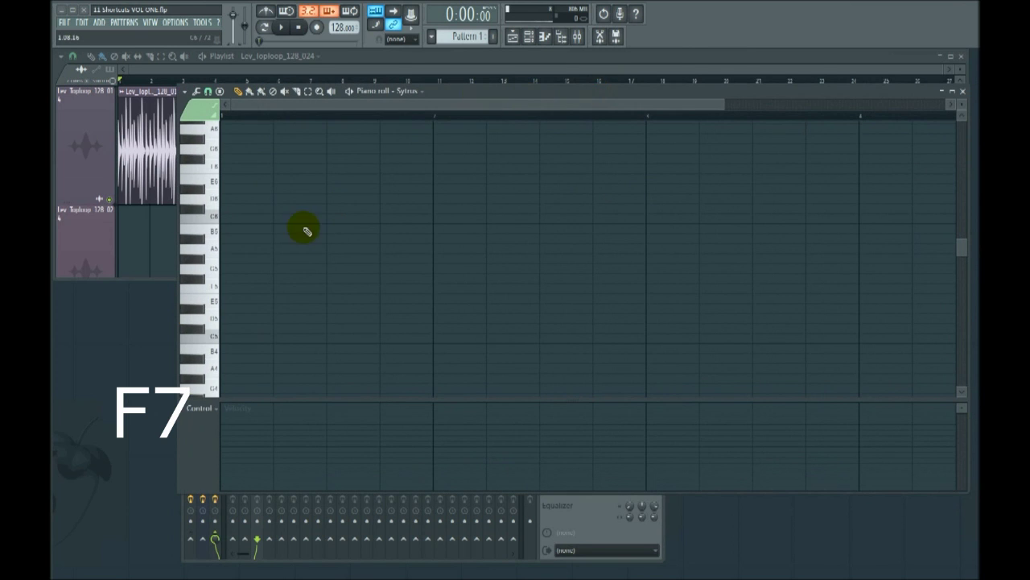
{"action": "left_click", "coordinate": [227, 217]}
{"action": "left_click", "coordinate": [279, 178]}
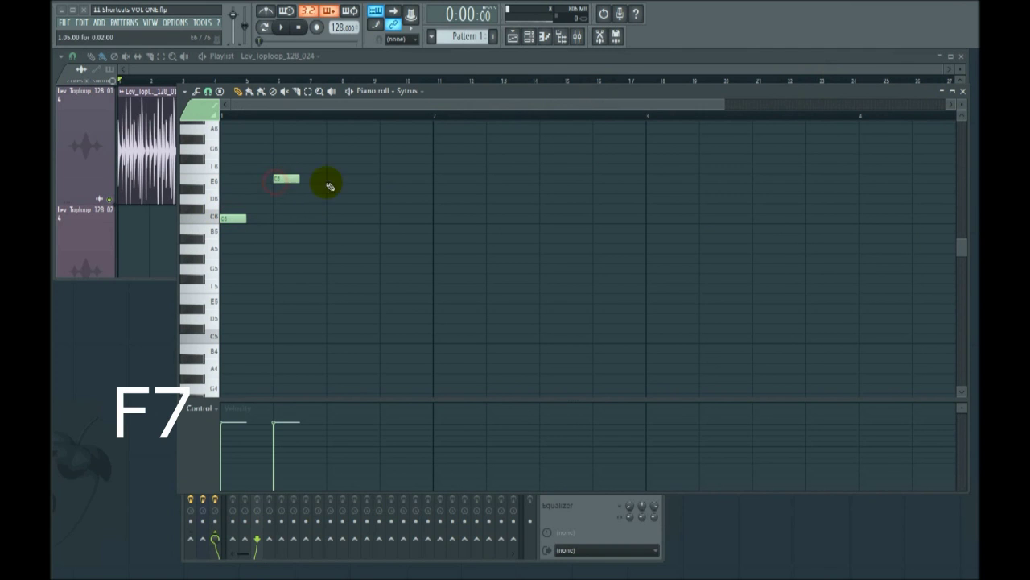
{"action": "left_click", "coordinate": [336, 150]}
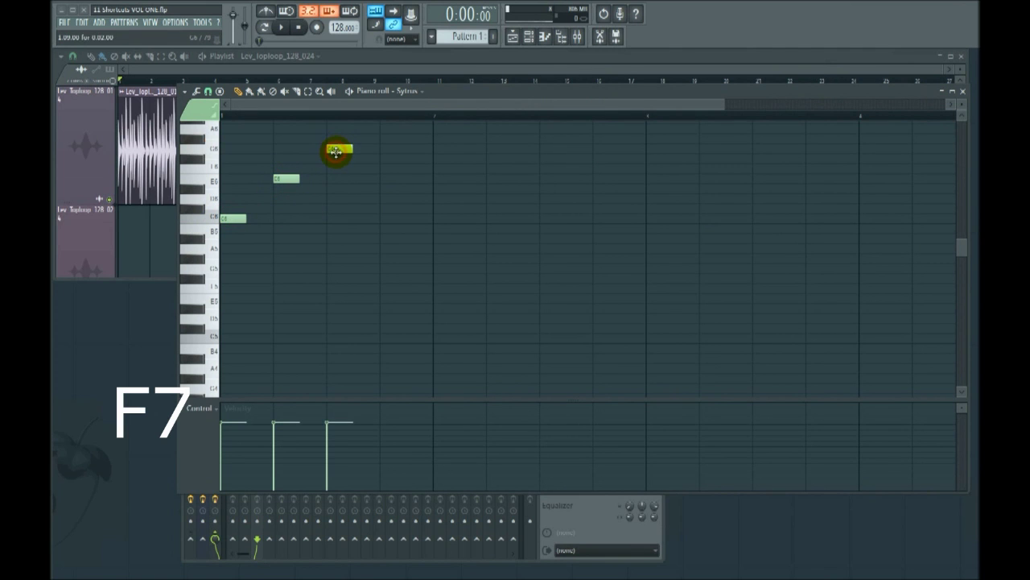
{"action": "left_click", "coordinate": [383, 158]}
{"action": "left_click", "coordinate": [443, 148]}
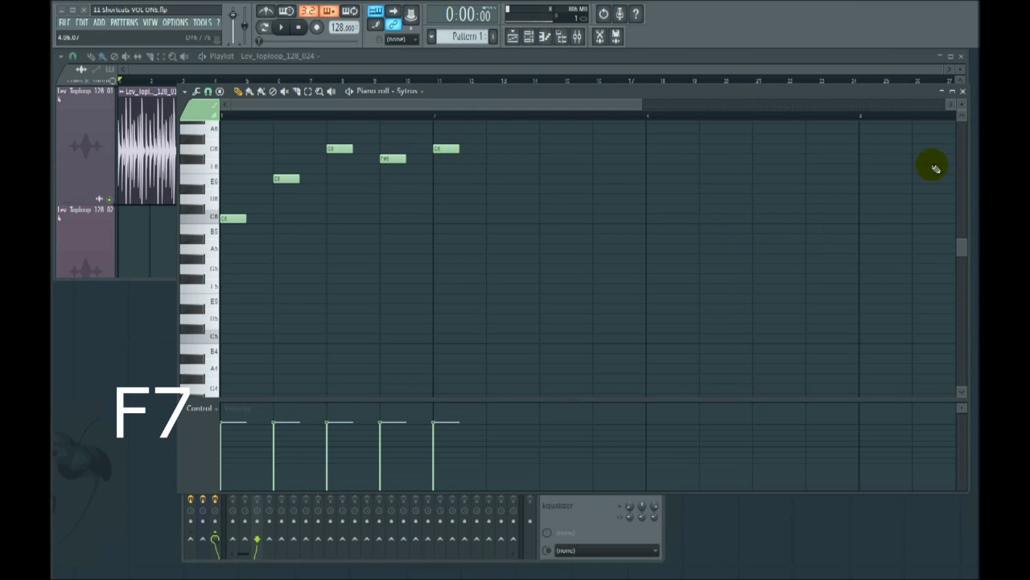
{"action": "left_click", "coordinate": [964, 91]}
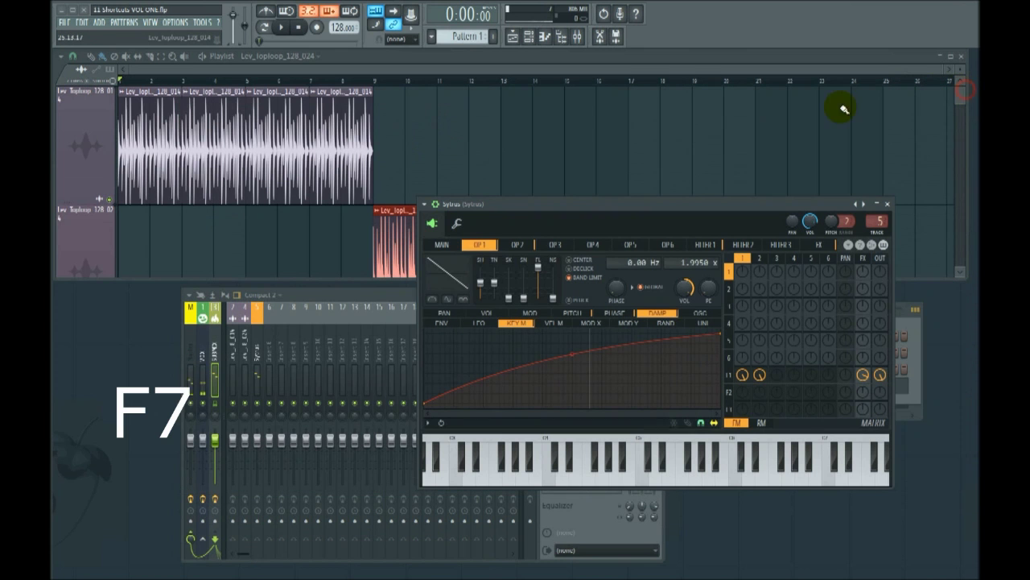